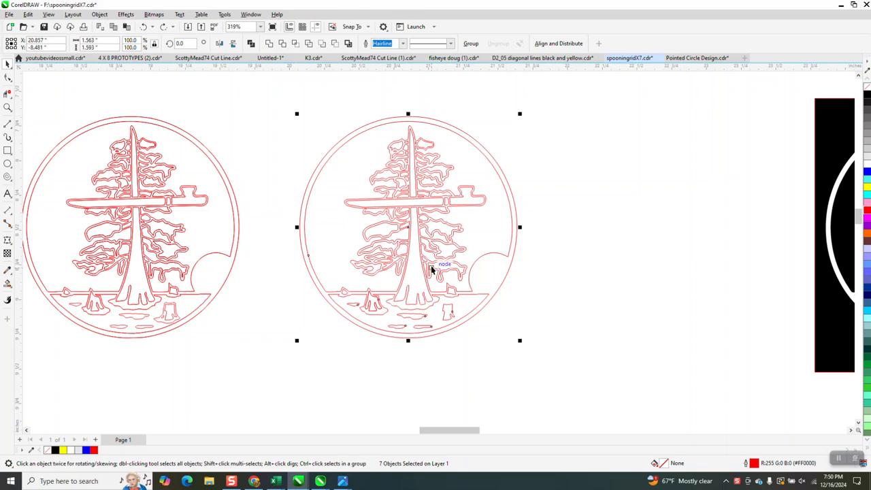
# Delete the black rectangular panel with the white tree emblem, dismissing the accidentally opened calculator
pyautogui.scroll(-2, 438, 232)
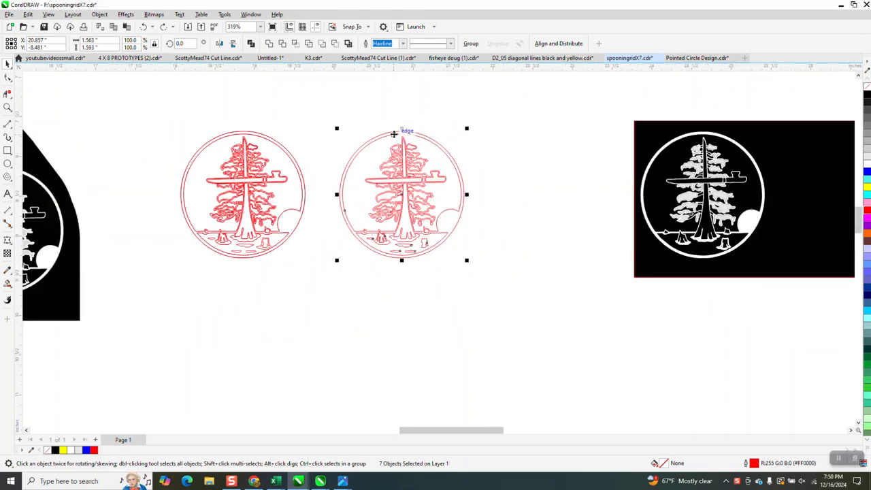
pyautogui.scroll(-1, 443, 165)
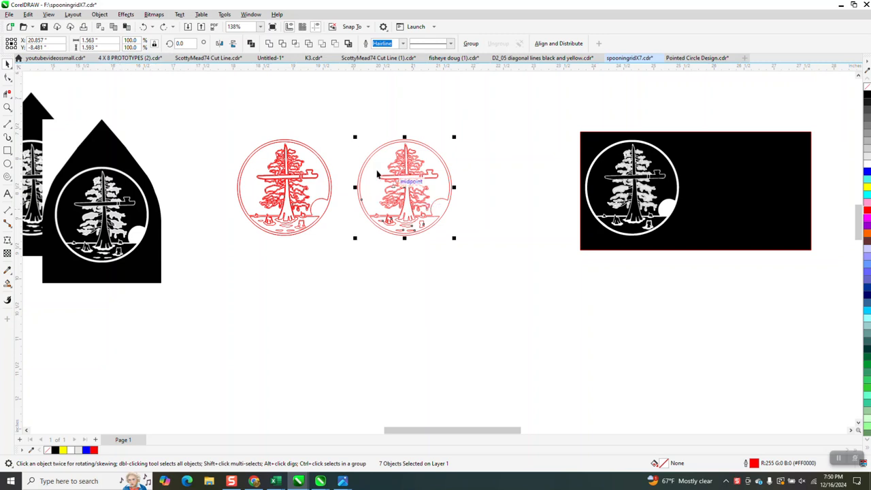
pyautogui.scroll(-4, 364, 160)
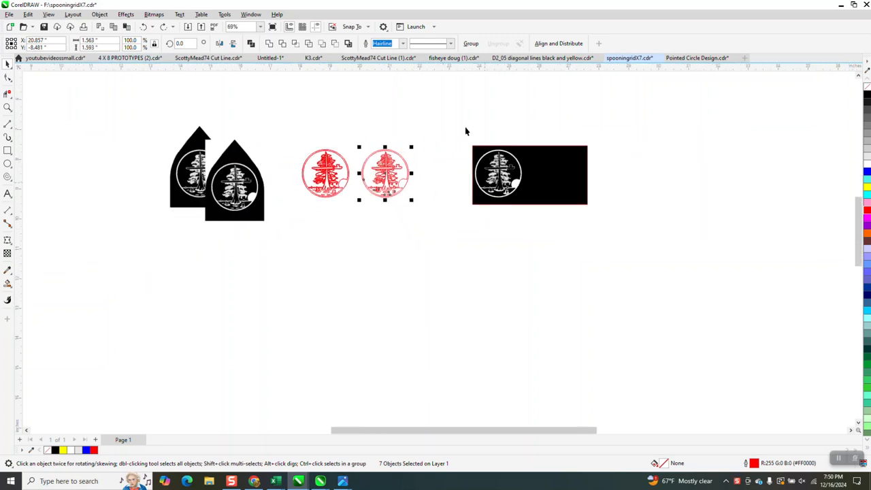
pyautogui.moveTo(466, 131); pyautogui.dragTo(620, 252)
pyautogui.press('XF86Calculator')
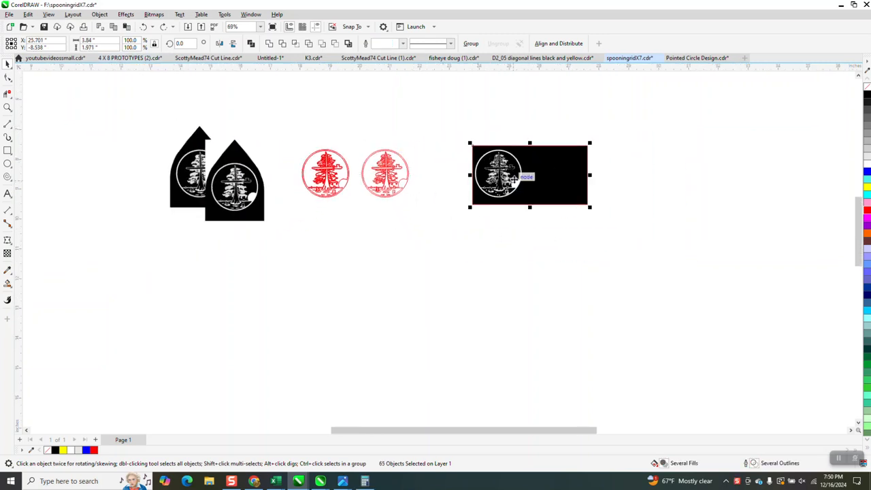
pyautogui.click(727, 167)
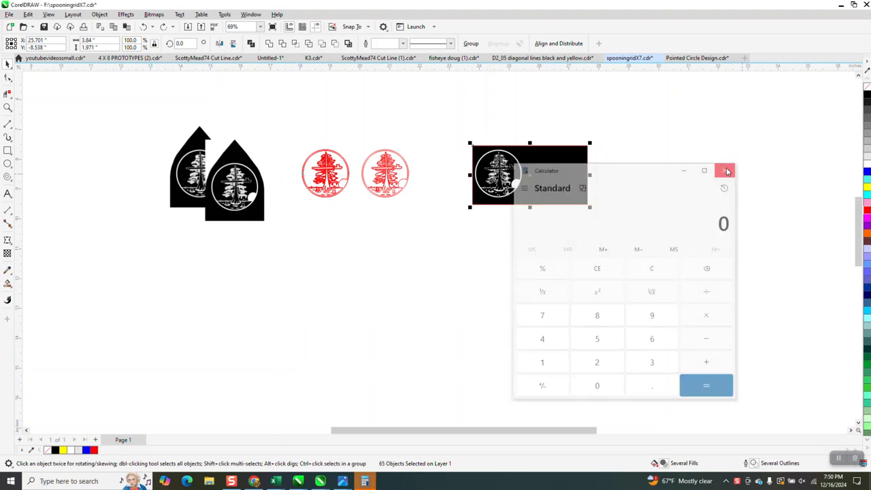
pyautogui.press('Delete')
# Enlarge the thin-line red tree emblem and set its width and height to 24 inches each with unlocked proportions
pyautogui.moveTo(352, 136); pyautogui.dragTo(681, 346)
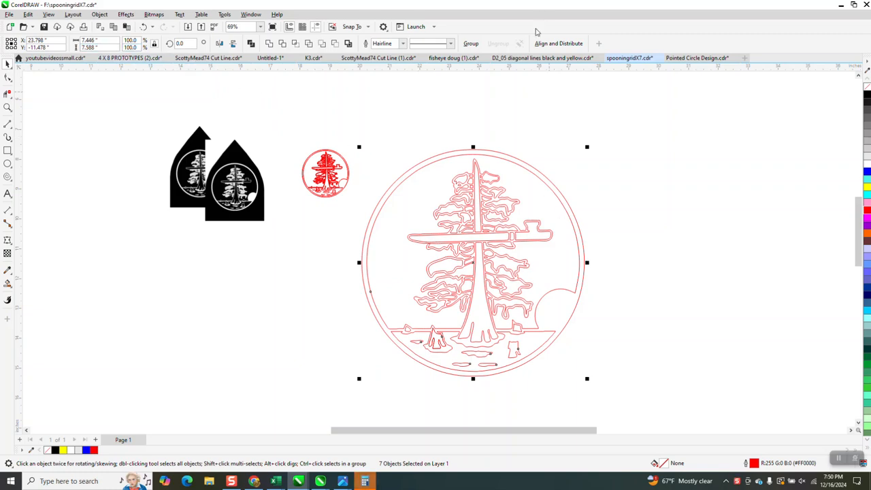
pyautogui.scroll(-3, 454, 239)
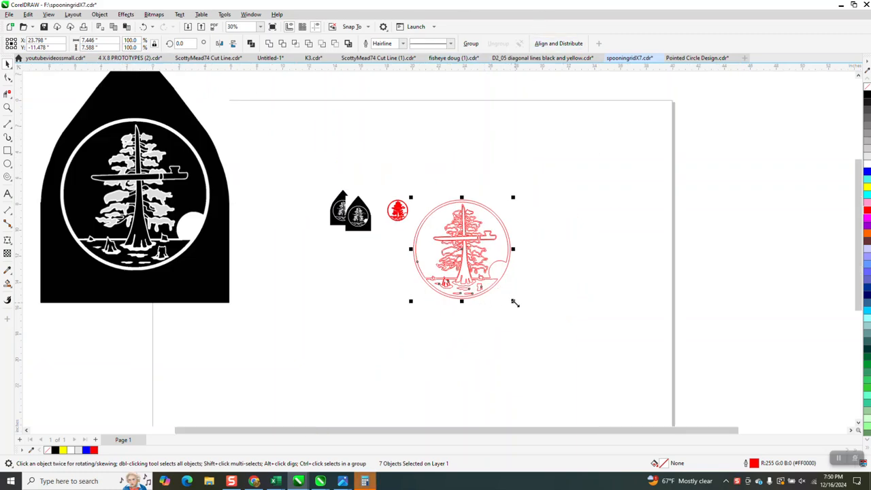
pyautogui.moveTo(516, 303); pyautogui.dragTo(691, 416)
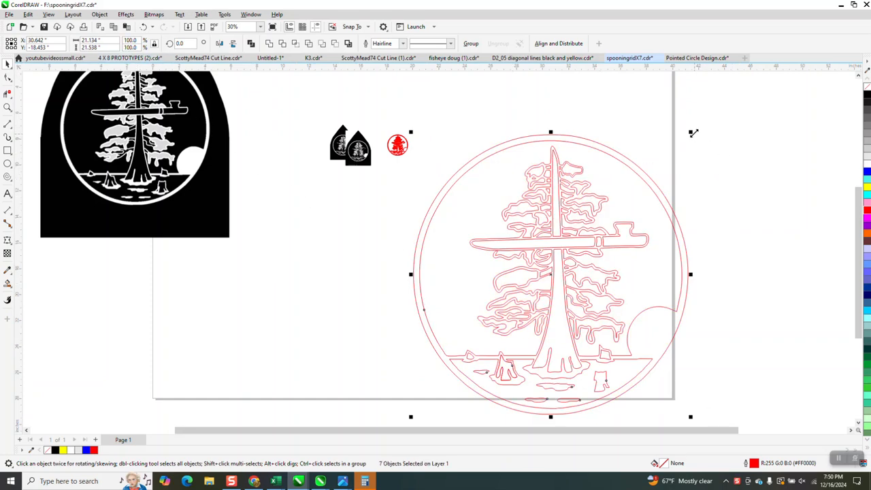
pyautogui.moveTo(692, 132); pyautogui.dragTo(708, 116)
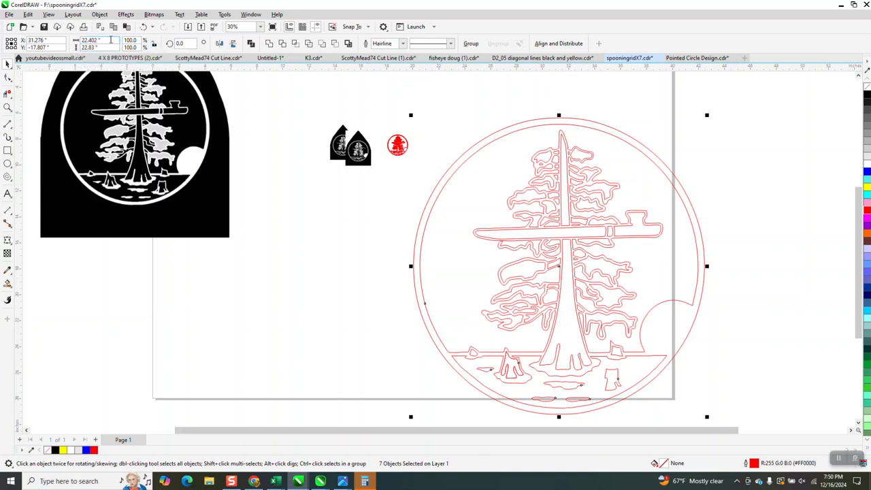
pyautogui.click(94, 40)
pyautogui.write('4')
pyautogui.click(96, 46)
pyautogui.write('24')
pyautogui.press('Return')
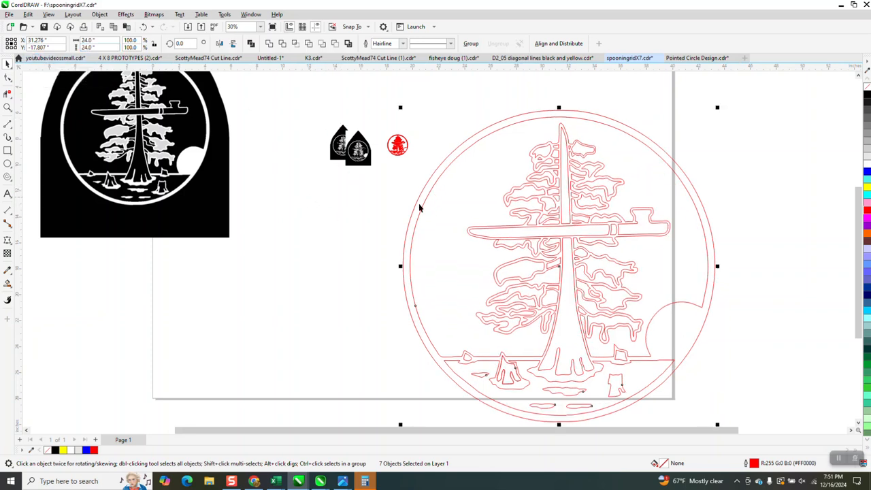
# Measure the ring width between the outer and inner circles above the tree tip, and discard the dimension
pyautogui.click(7, 106)
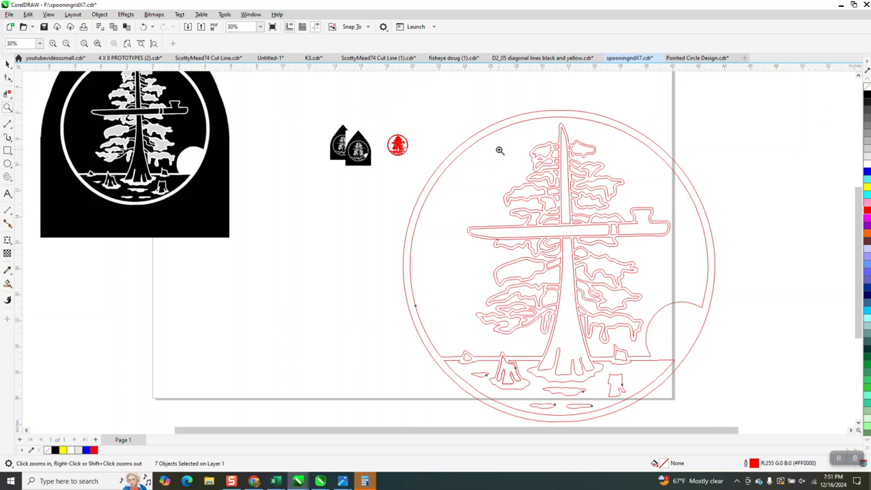
pyautogui.moveTo(522, 107); pyautogui.dragTo(606, 137)
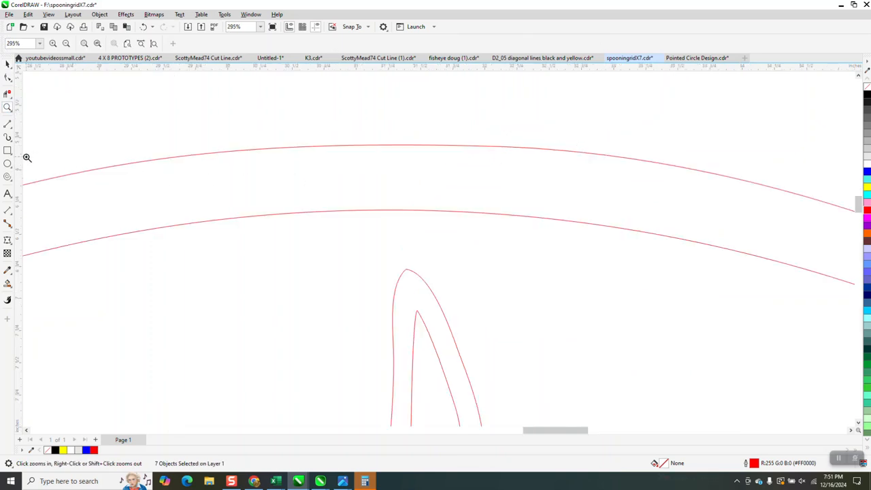
pyautogui.click(13, 211)
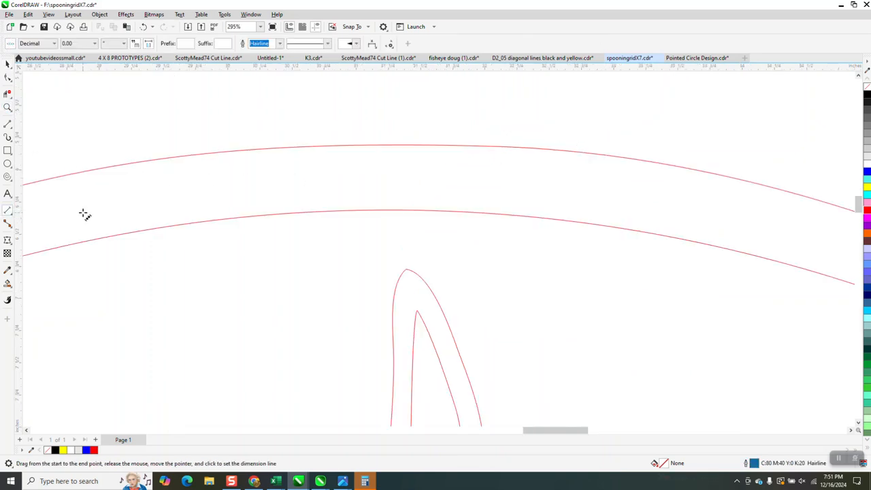
pyautogui.moveTo(332, 145); pyautogui.dragTo(333, 208)
pyautogui.click(335, 207)
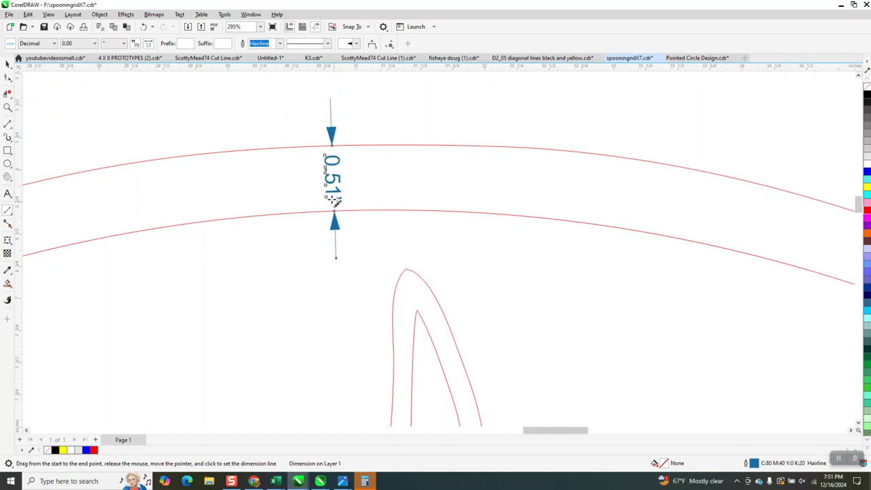
pyautogui.scroll(-2, 333, 192)
pyautogui.scroll(-8, 331, 189)
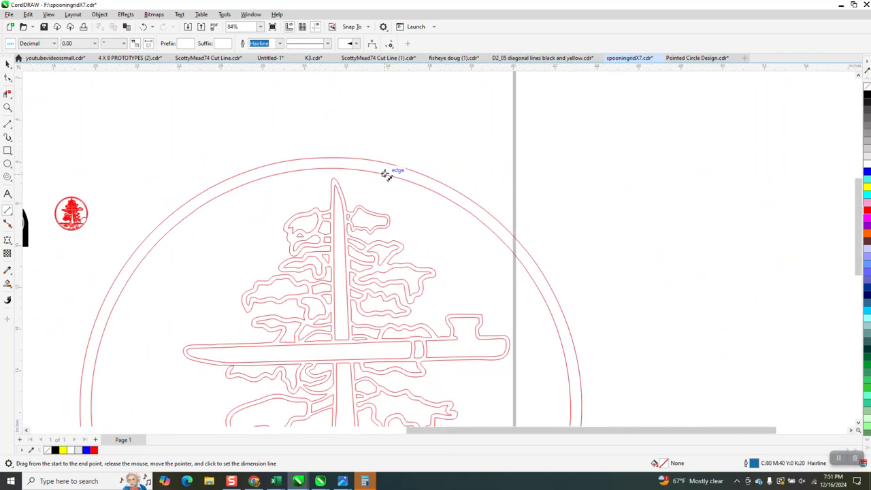
# Try a black Smart Fill without outline on the region between the emblem's outer and inner circles
pyautogui.scroll(-1, 379, 176)
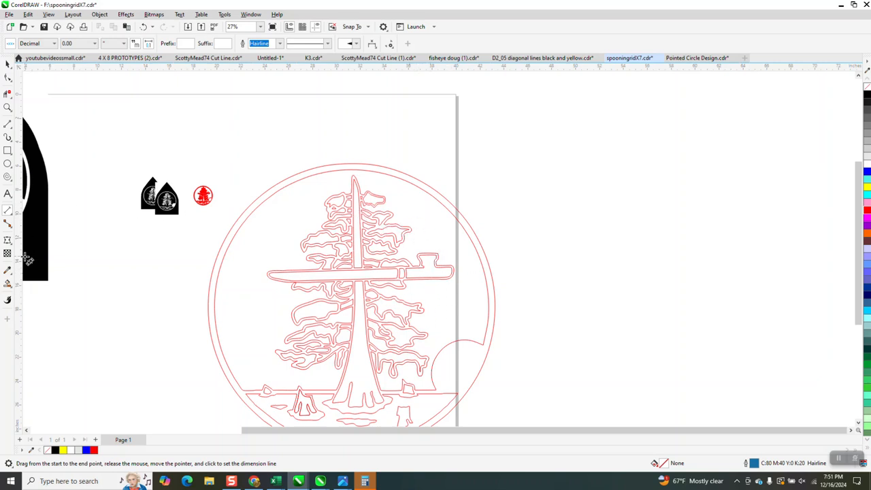
pyautogui.scroll(-1, 197, 174)
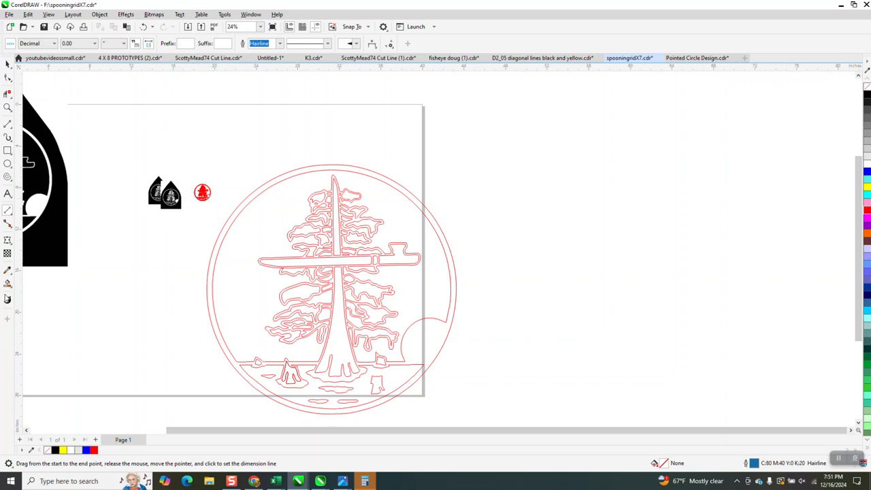
pyautogui.click(9, 286)
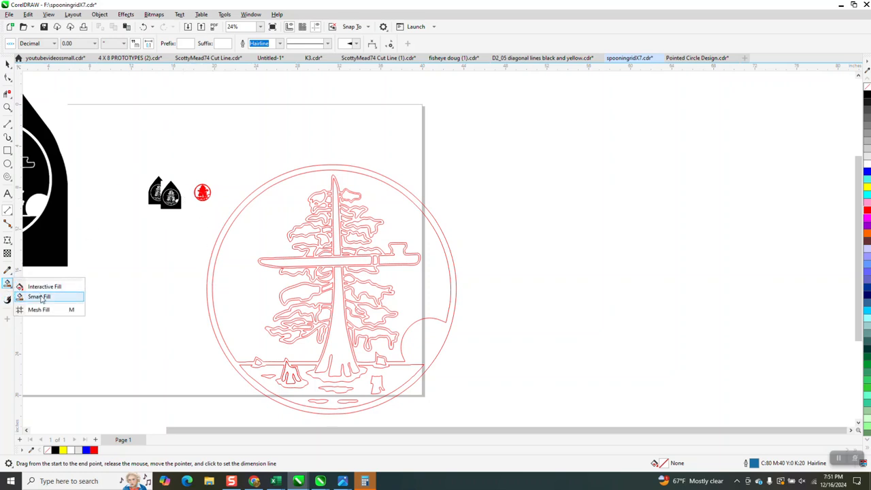
pyautogui.click(41, 298)
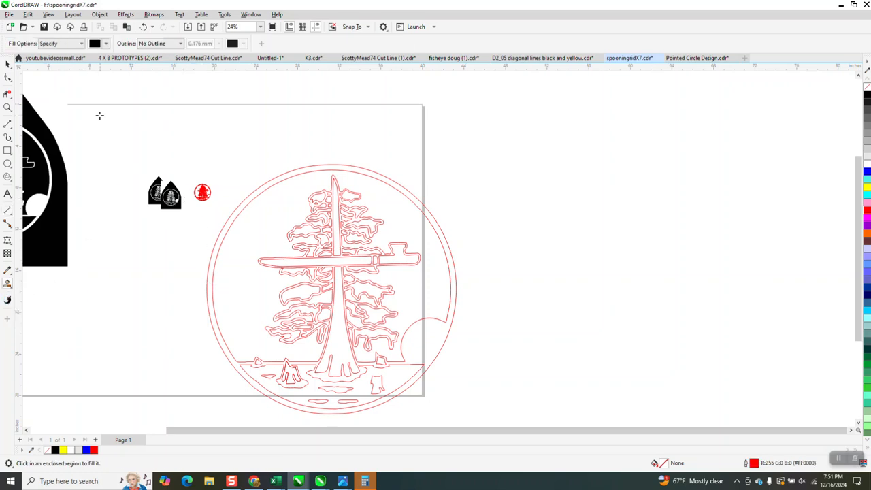
pyautogui.click(229, 223)
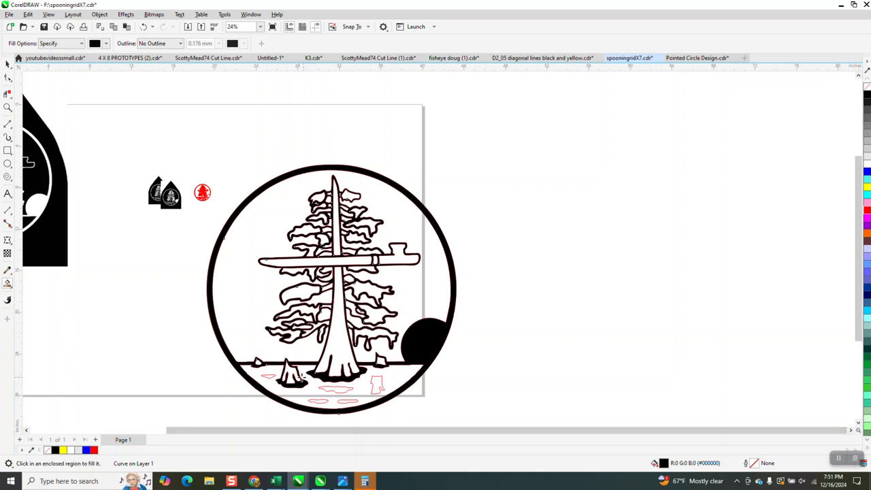
# Inspect the filled stumps and lower ring up close, and undo the black fill
pyautogui.click(9, 109)
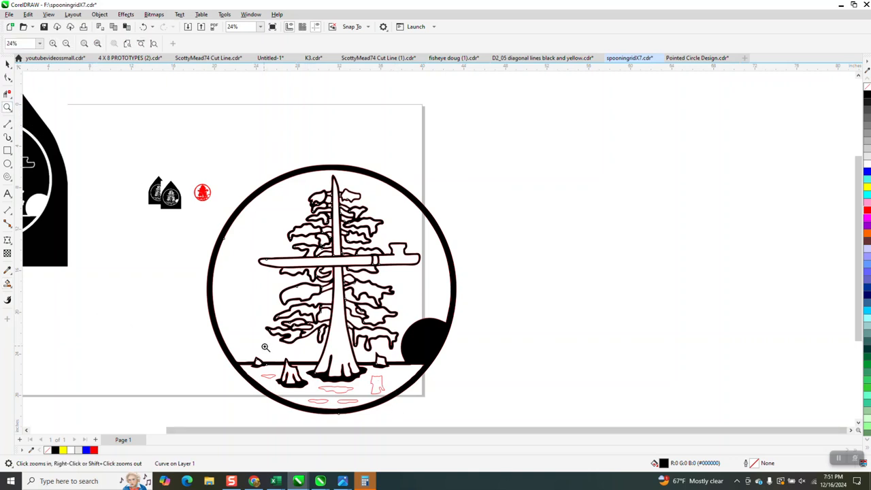
pyautogui.moveTo(264, 347); pyautogui.dragTo(329, 401)
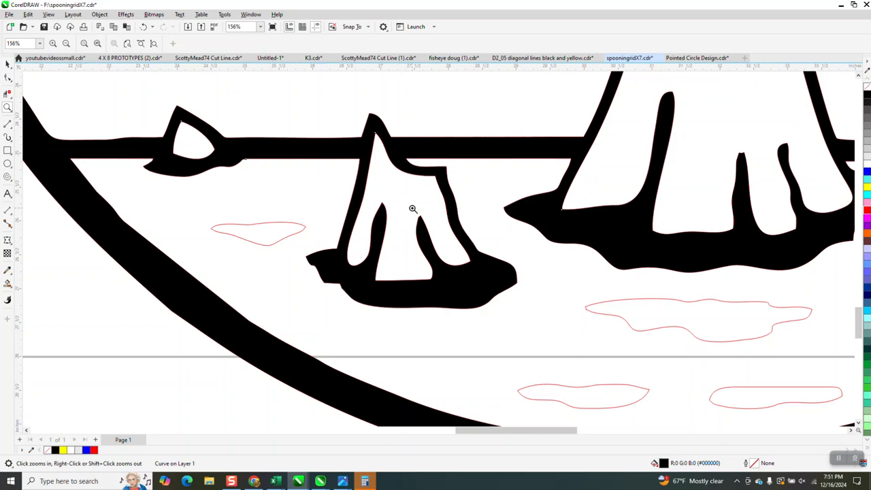
pyautogui.scroll(-4, 312, 209)
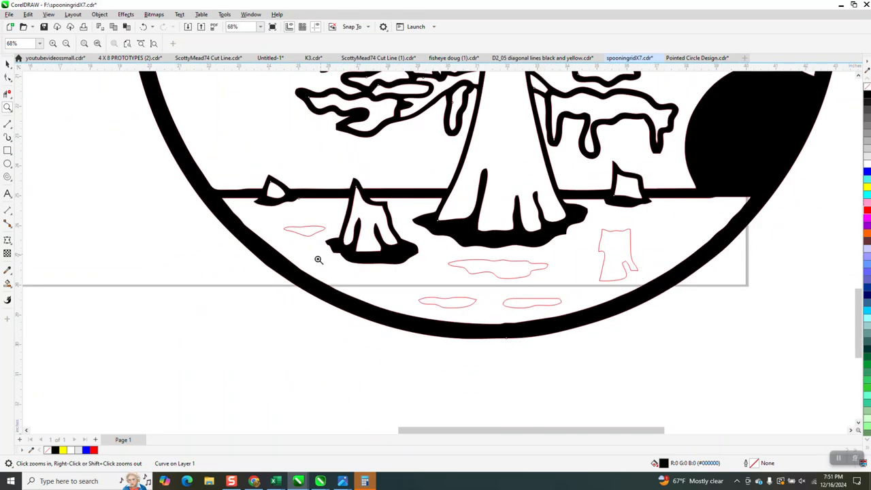
pyautogui.click(143, 27)
pyautogui.scroll(-1, 147, 290)
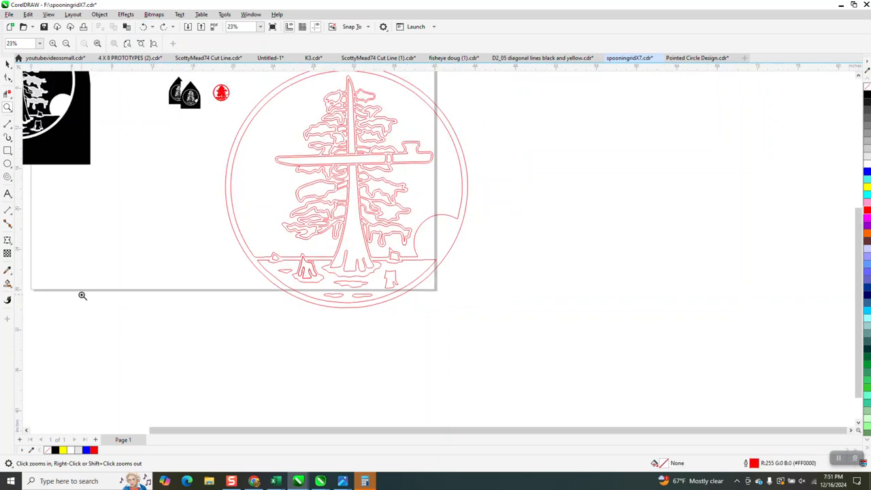
# Try black Smart Fills on the sky and water areas inside the inner circle, and undo both fills
pyautogui.click(10, 284)
pyautogui.click(269, 184)
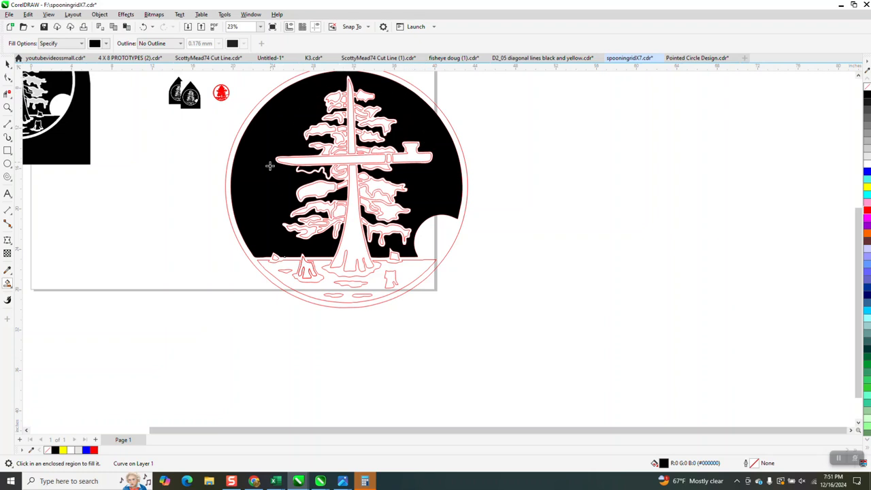
pyautogui.click(290, 267)
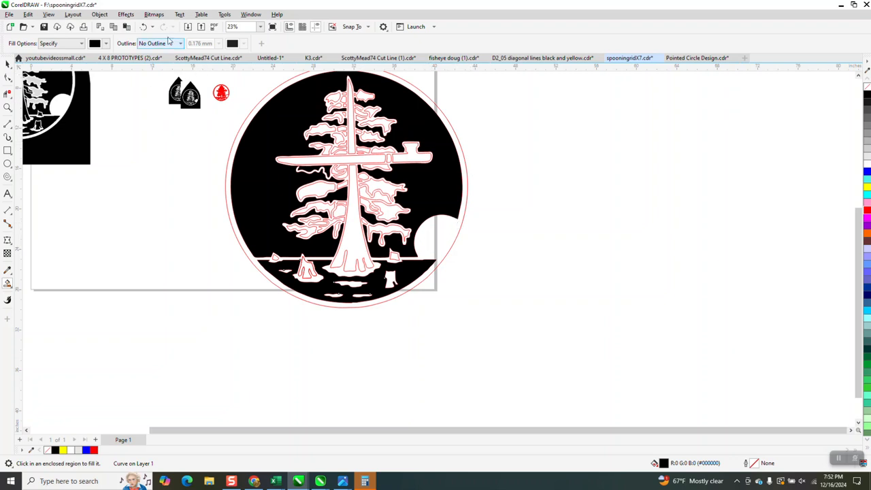
pyautogui.click(145, 28)
pyautogui.click(144, 27)
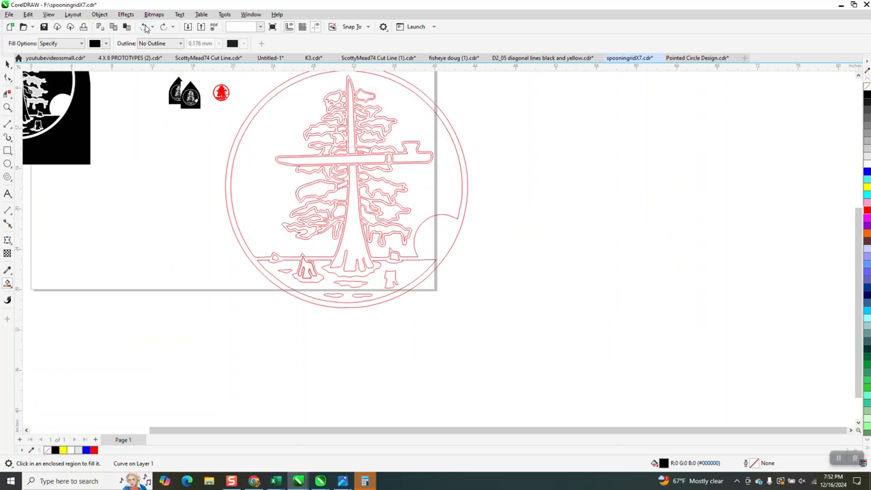
pyautogui.click(7, 107)
pyautogui.moveTo(334, 102); pyautogui.dragTo(421, 165)
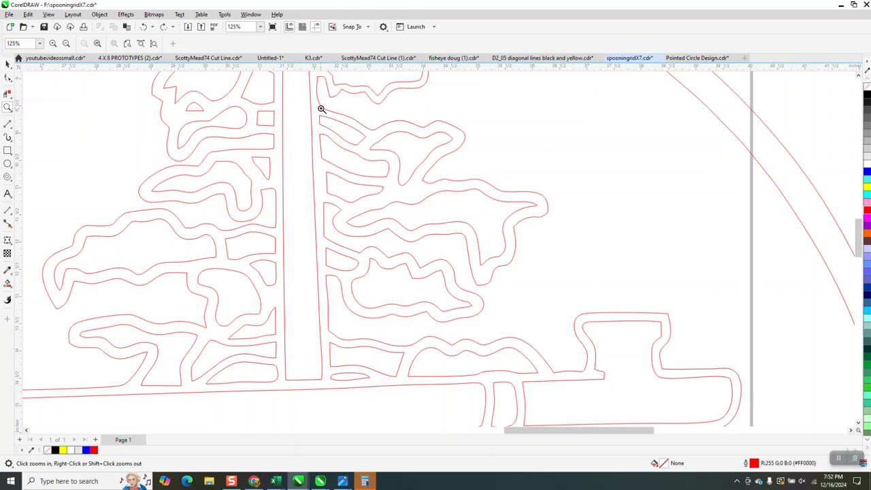
pyautogui.scroll(-4, 312, 173)
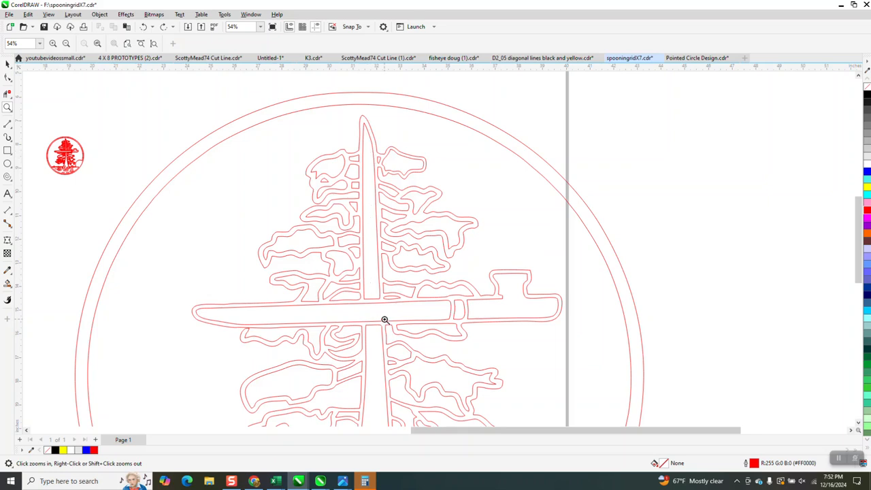
pyautogui.rightClick(526, 309)
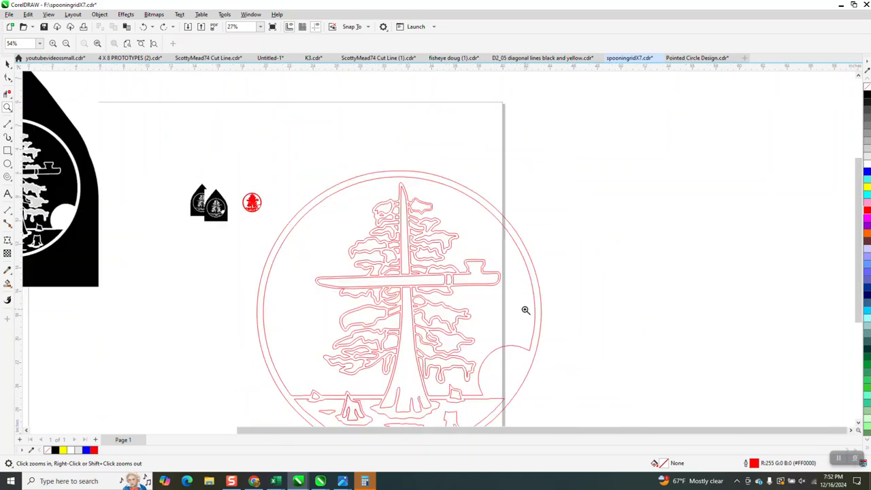
pyautogui.scroll(-1, 392, 266)
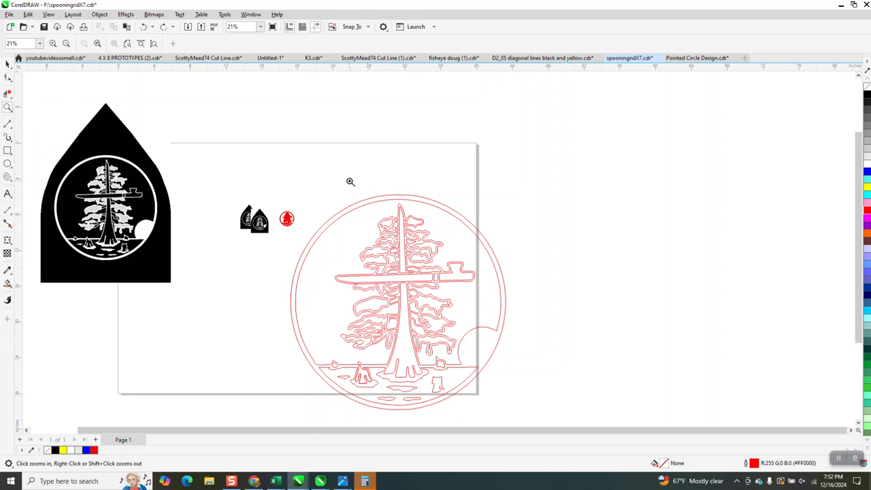
# Move the tree's inner and outer tip nodes up about 0.62 inches so the outer tip overlaps the ring
pyautogui.moveTo(360, 185); pyautogui.dragTo(454, 231)
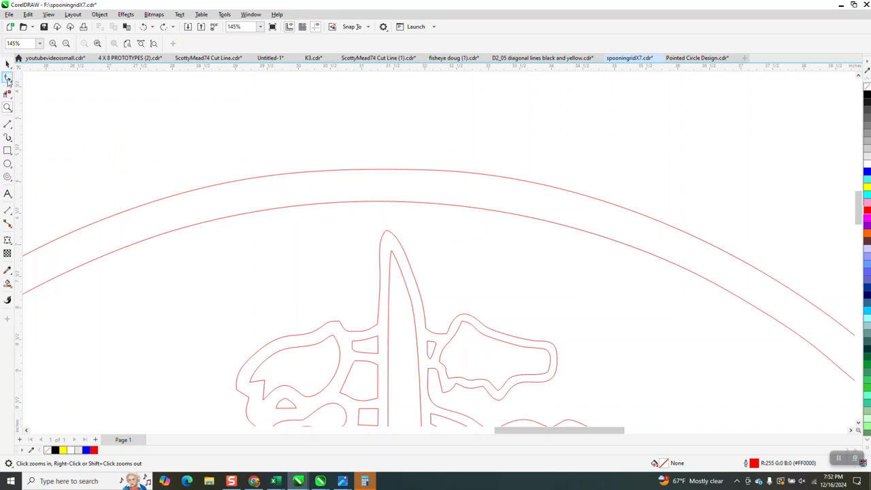
pyautogui.click(7, 77)
pyautogui.click(389, 236)
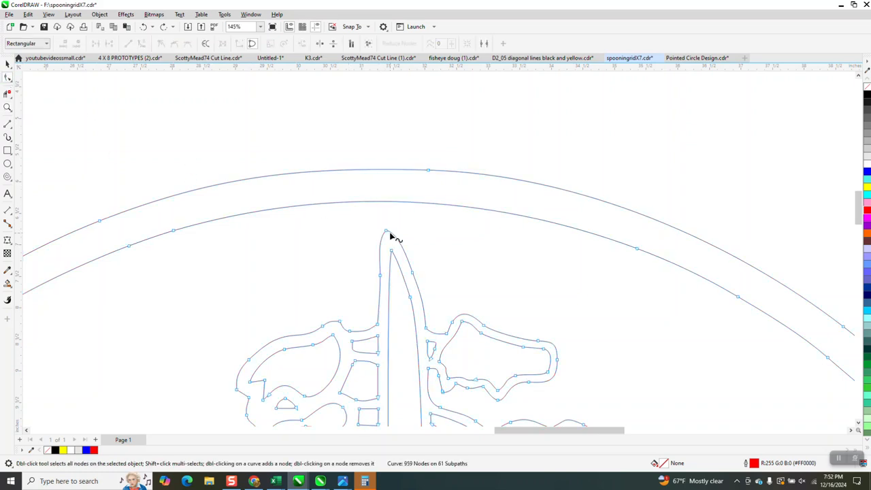
pyautogui.moveTo(364, 224); pyautogui.dragTo(393, 215)
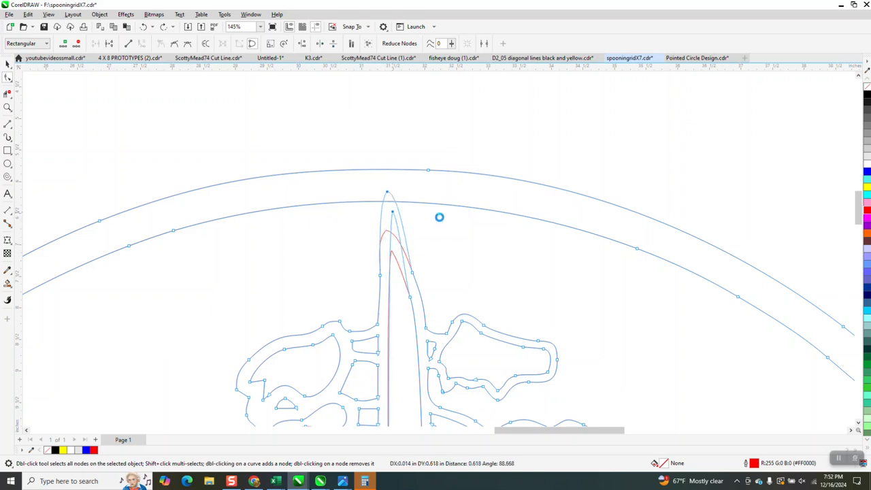
pyautogui.click(392, 214)
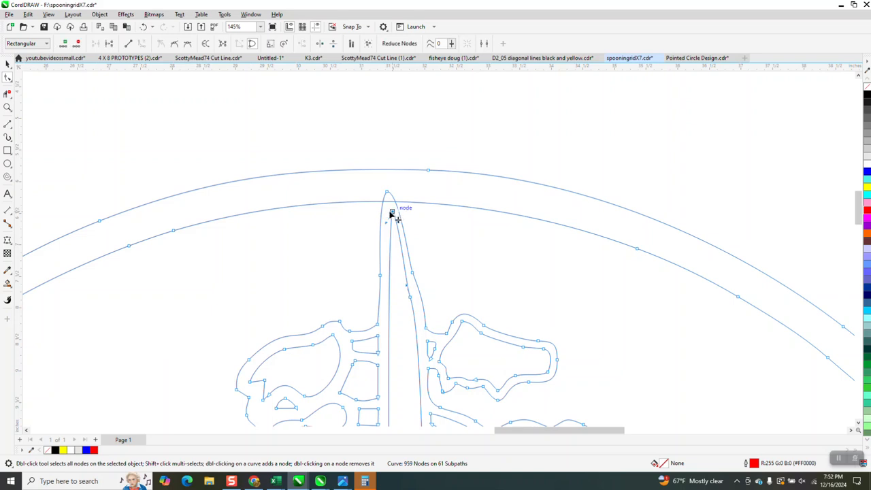
# Widen the curve at the trunk's outer tip by lengthening the control handle on its far side from the inner outline
pyautogui.click(8, 107)
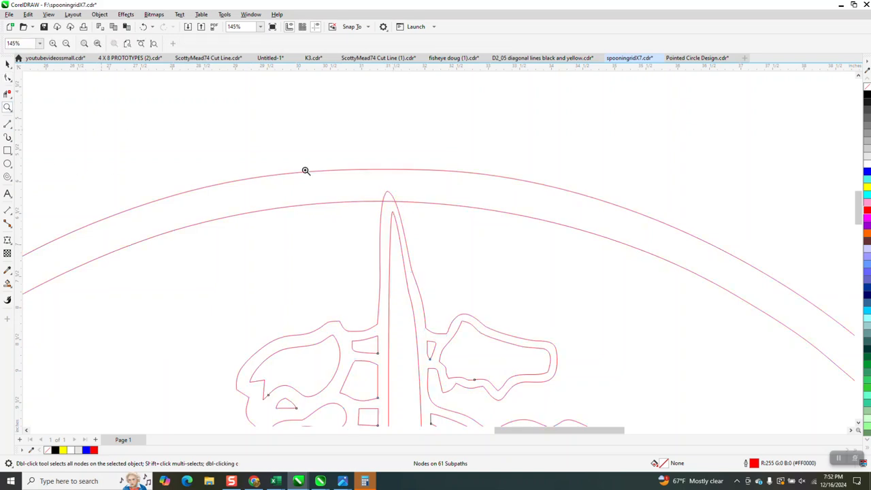
pyautogui.moveTo(367, 184); pyautogui.dragTo(516, 270)
pyautogui.click(7, 77)
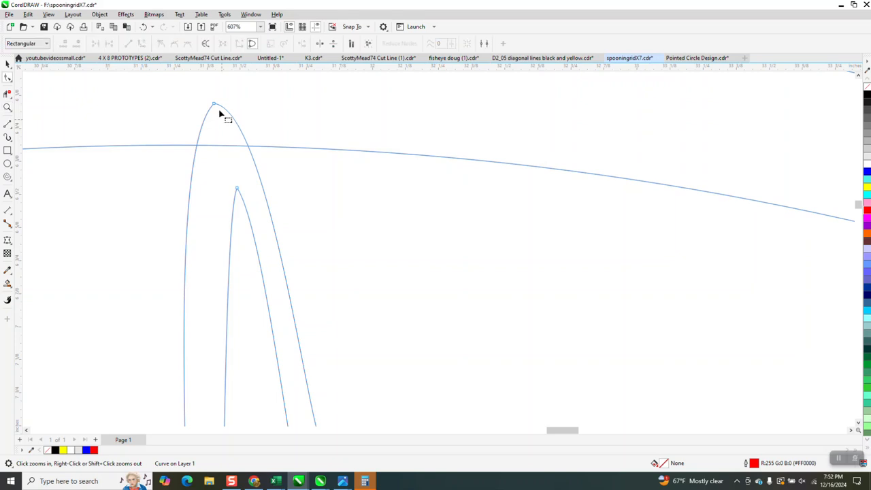
pyautogui.click(214, 106)
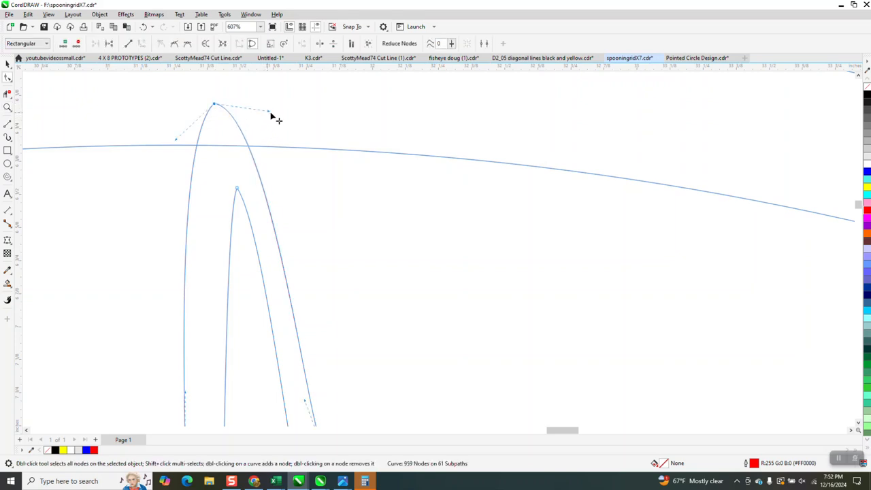
pyautogui.moveTo(271, 115); pyautogui.dragTo(311, 116)
# Round the trunk's inner tip by raising the control handles on both sides of its node
pyautogui.click(238, 189)
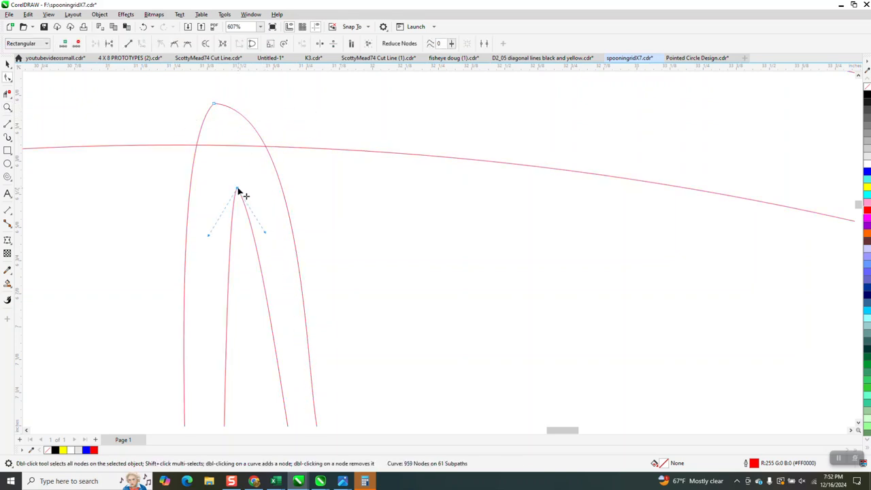
pyautogui.moveTo(266, 231); pyautogui.dragTo(262, 179)
pyautogui.moveTo(242, 208); pyautogui.dragTo(242, 207)
pyautogui.moveTo(209, 236); pyautogui.dragTo(209, 192)
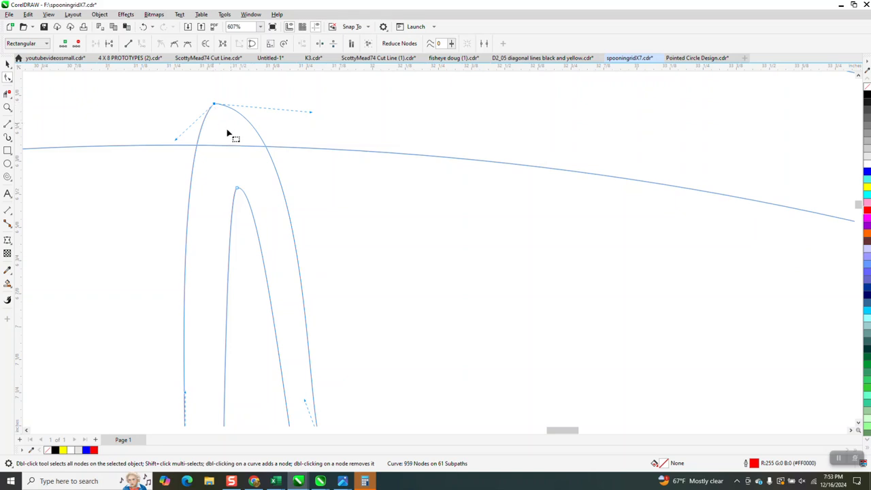
# Remove the overlapping trunk-tip and ring segments with Virtual Segment Delete so the trunk opens into the ring
pyautogui.scroll(-1, 230, 140)
pyautogui.click(8, 93)
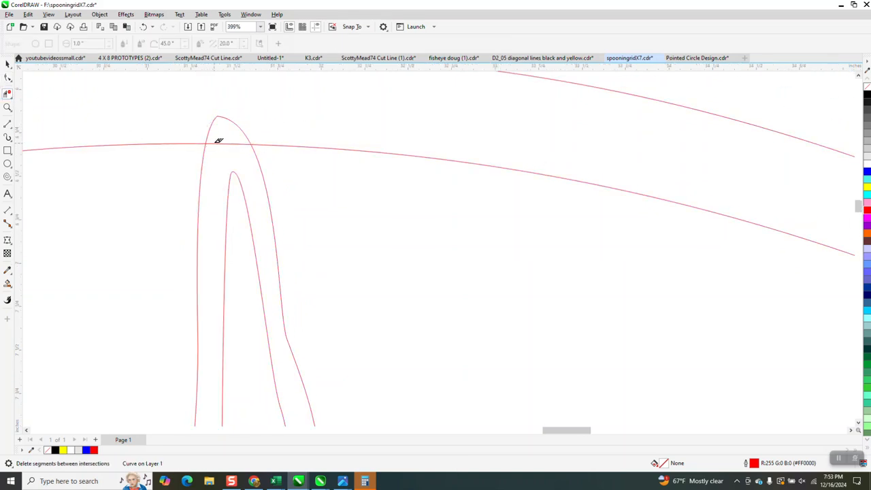
pyautogui.moveTo(225, 109); pyautogui.dragTo(232, 154)
# Smart Fill the region between the emblem's two circles with black and no outline
pyautogui.scroll(-2, 236, 149)
pyautogui.scroll(-5, 271, 163)
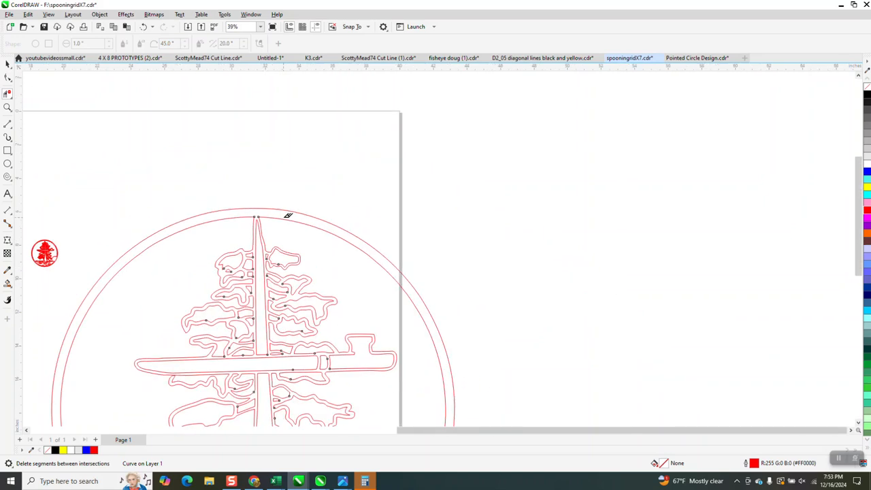
pyautogui.scroll(-1, 289, 224)
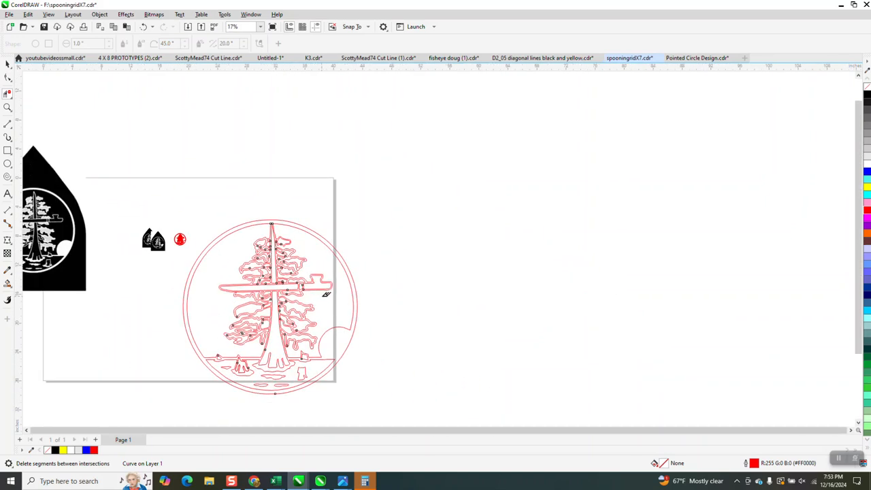
pyautogui.click(7, 284)
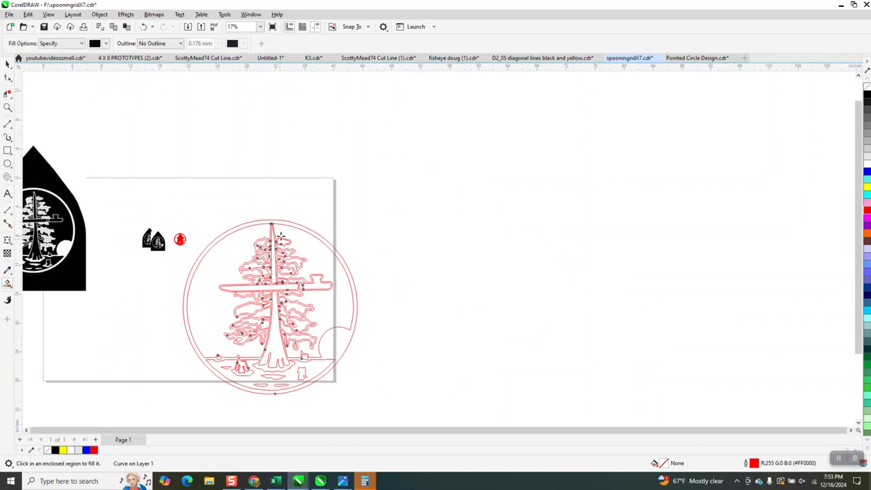
pyautogui.click(286, 223)
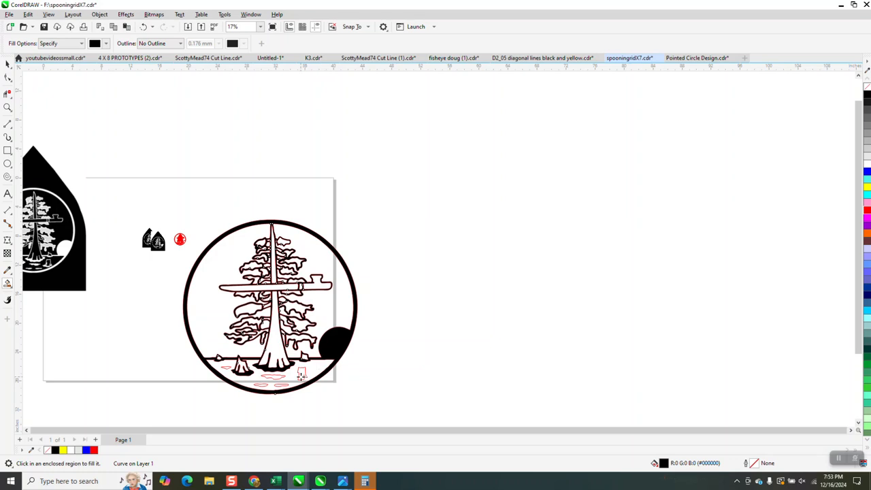
# Smart Fill the small standalone stump and the four water ripples below the tree with black and no outline
pyautogui.click(302, 373)
pyautogui.click(276, 377)
pyautogui.click(8, 107)
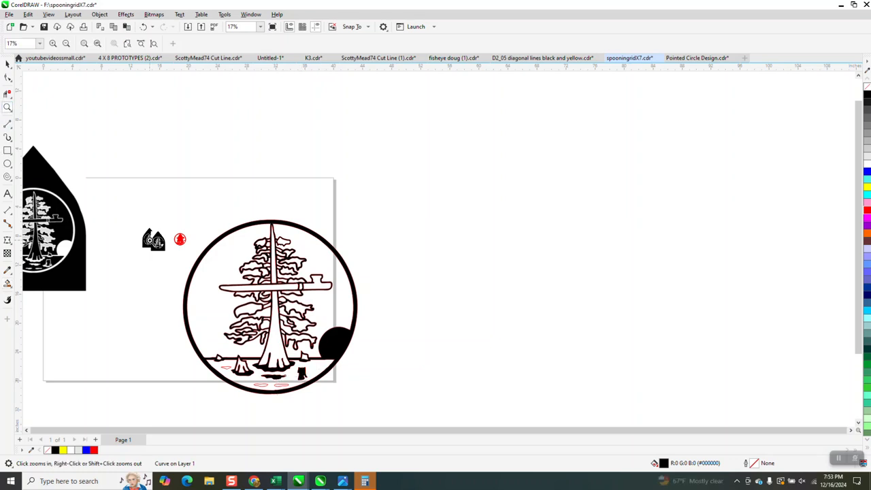
pyautogui.moveTo(207, 331); pyautogui.dragTo(320, 398)
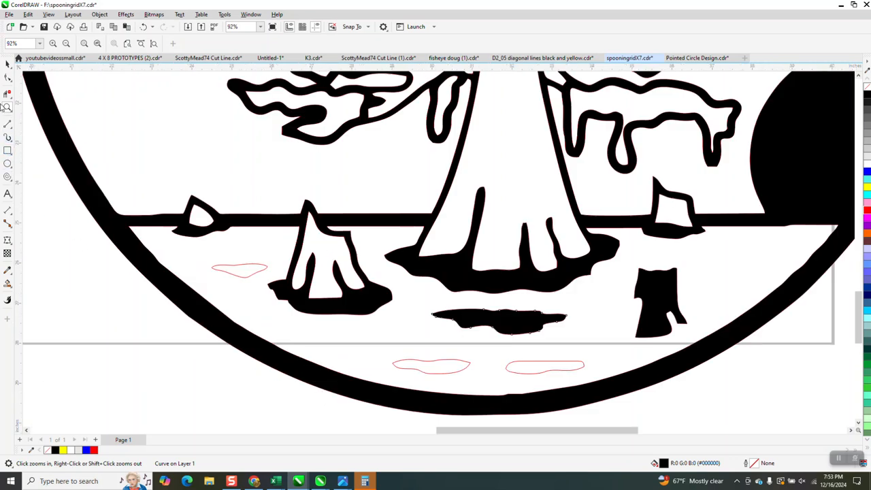
pyautogui.click(8, 283)
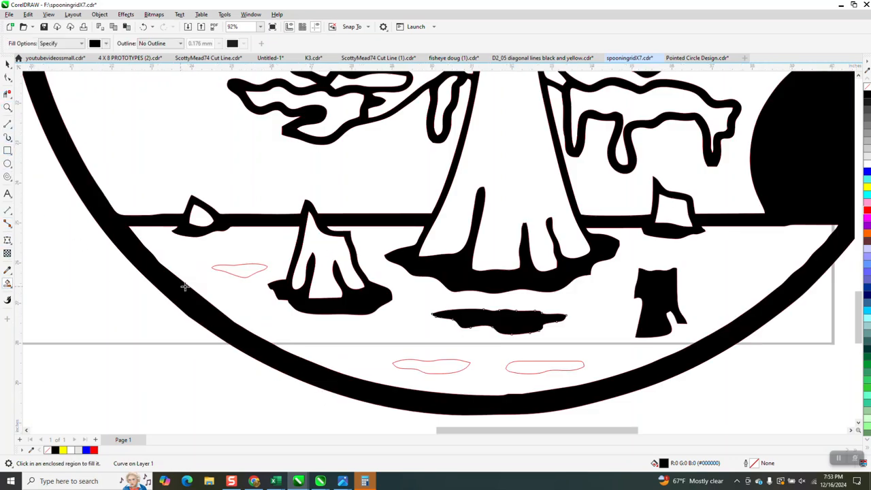
pyautogui.click(240, 269)
pyautogui.click(431, 366)
pyautogui.click(516, 367)
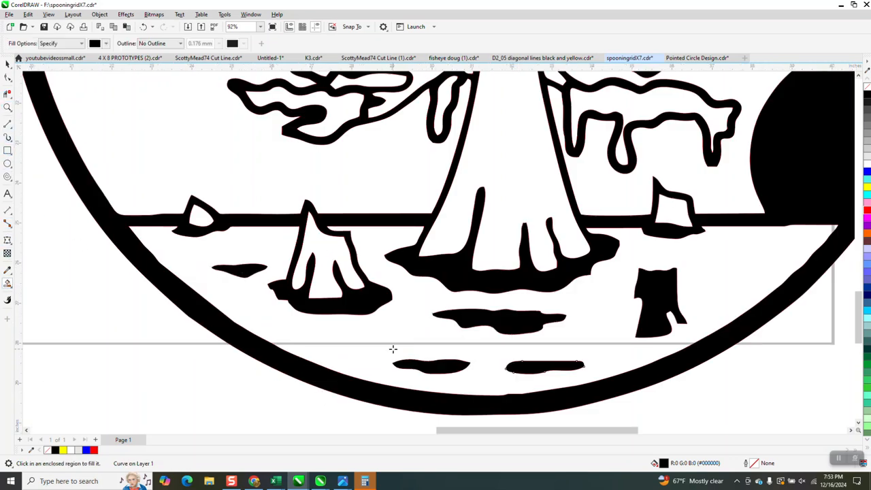
# Delete the small black pointed designs and the small red emblem beside the large emblem
pyautogui.scroll(-3, 170, 332)
pyautogui.scroll(-1, 167, 328)
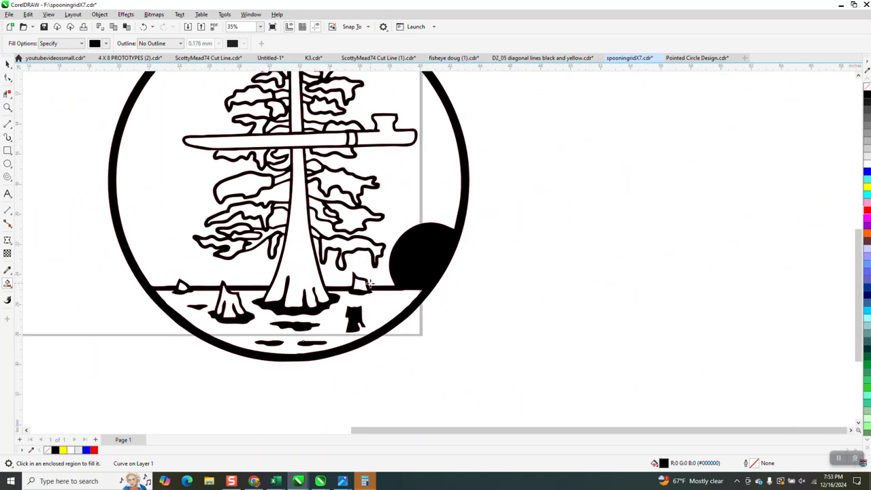
pyautogui.scroll(-1, 367, 284)
pyautogui.scroll(-1, 378, 195)
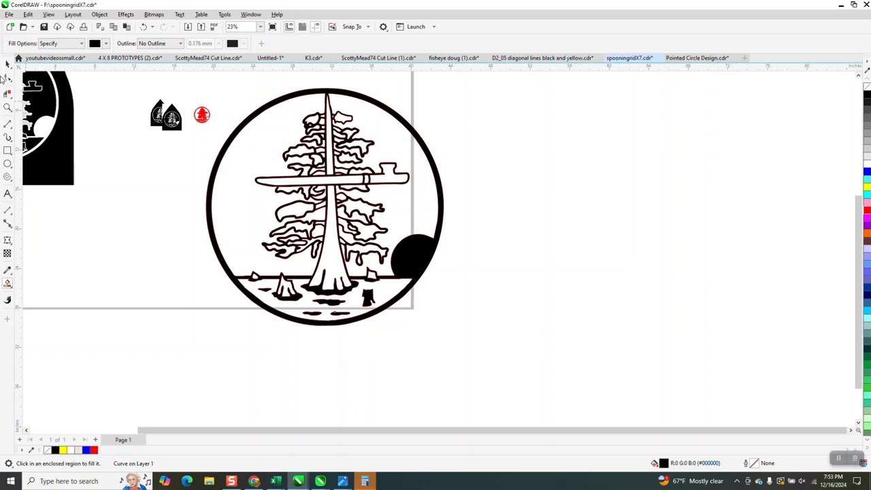
pyautogui.click(8, 164)
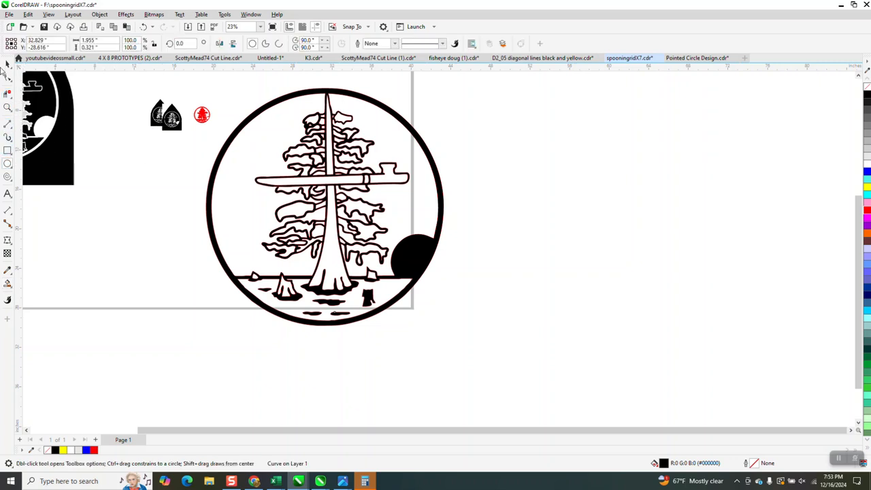
pyautogui.click(7, 64)
pyautogui.moveTo(146, 87); pyautogui.dragTo(229, 145)
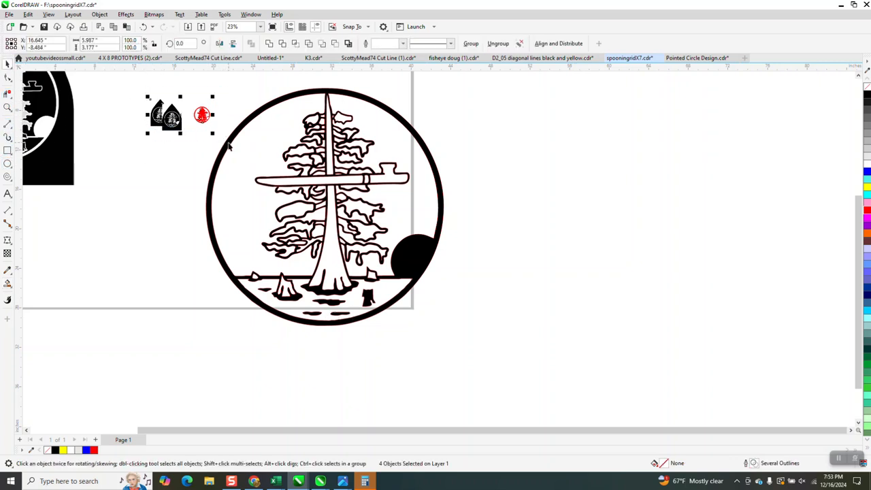
pyautogui.press('Delete')
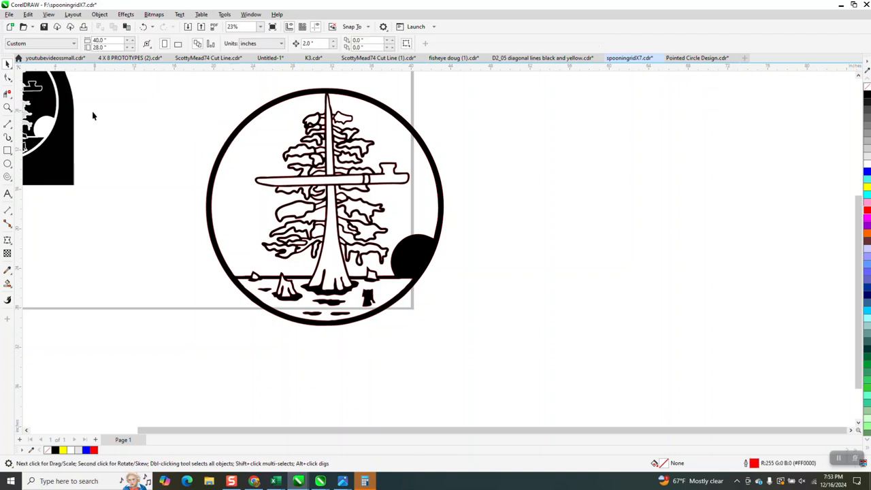
# Draw a rectangle about 31.4 by 25.6 inches around the emblem, fill it yellow, and send it to the back of the page
pyautogui.click(7, 151)
pyautogui.moveTo(183, 86); pyautogui.dragTo(372, 256)
pyautogui.moveTo(492, 331); pyautogui.dragTo(493, 339)
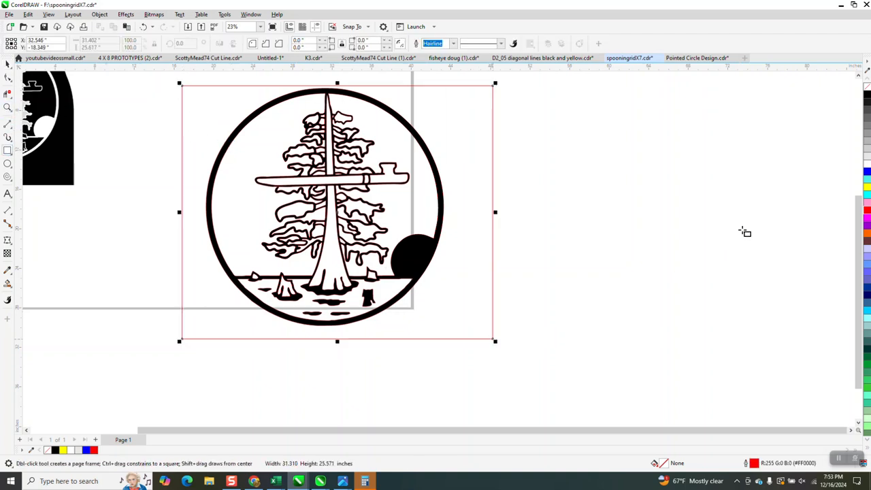
pyautogui.click(867, 185)
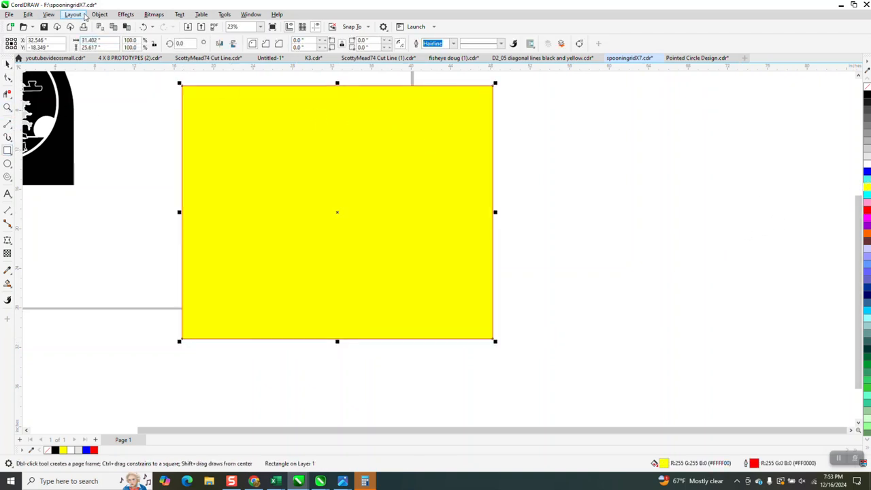
pyautogui.click(99, 14)
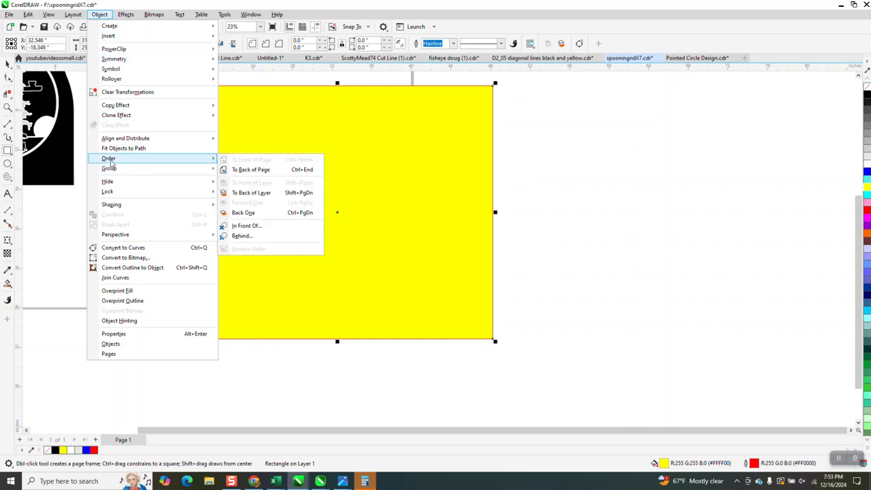
pyautogui.click(242, 173)
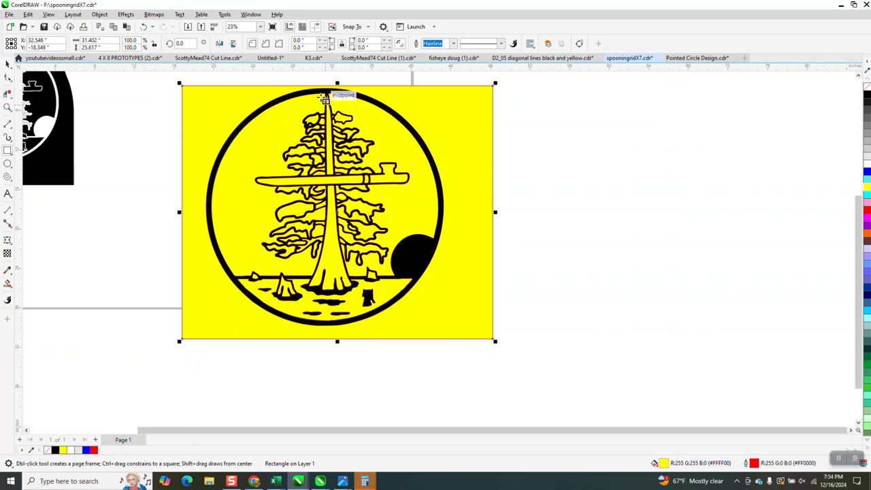
# Move the black filled emblem about 28 inches right off its red outlines, and delete it
pyautogui.click(8, 63)
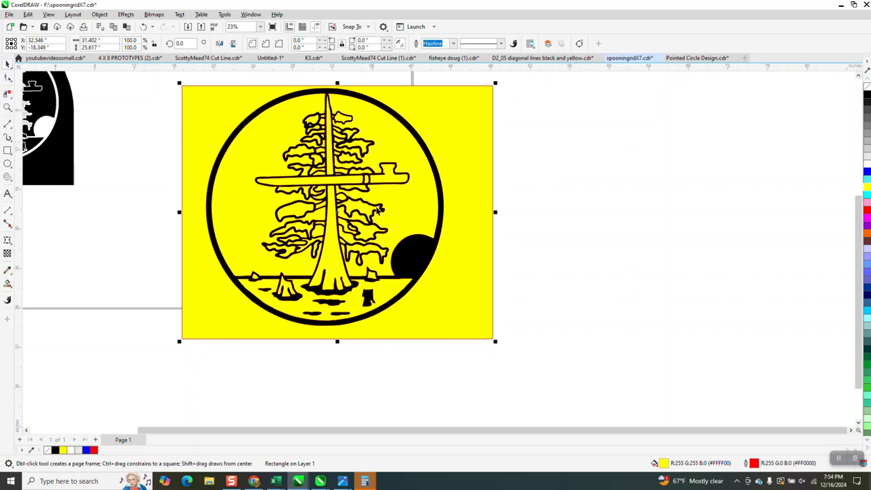
pyautogui.scroll(-2, 407, 215)
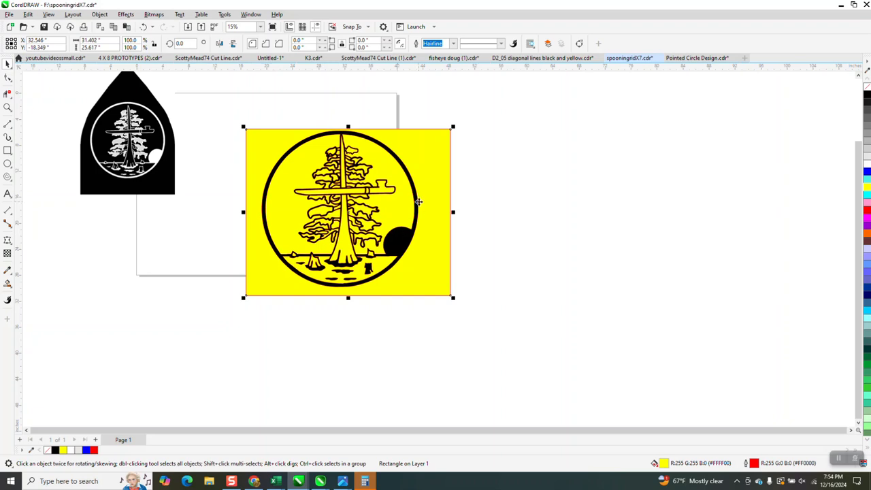
pyautogui.click(416, 205)
pyautogui.press('Right')
pyautogui.press('Right')
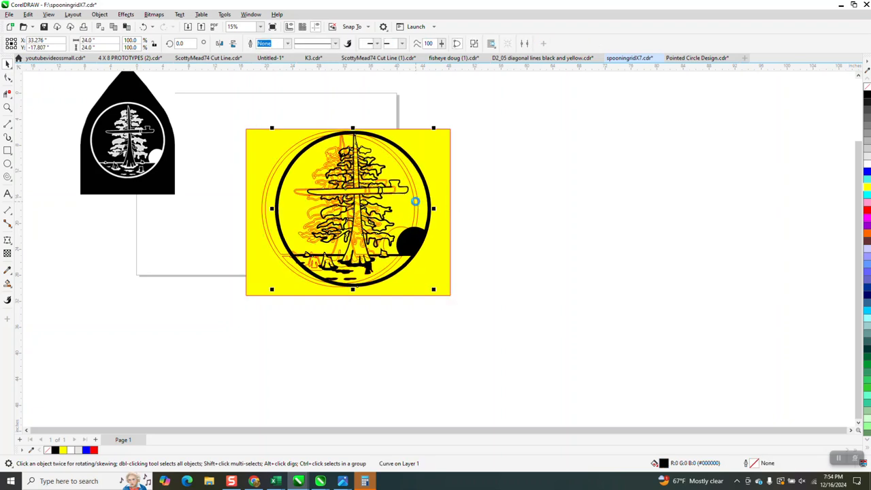
pyautogui.press('Right')
pyautogui.press('Right')
pyautogui.press('Right')
pyautogui.press('Right')
pyautogui.press('Right')
pyautogui.press('Right')
pyautogui.press('Right')
pyautogui.press('Right')
pyautogui.press('Right')
pyautogui.press('Right')
pyautogui.press('Right')
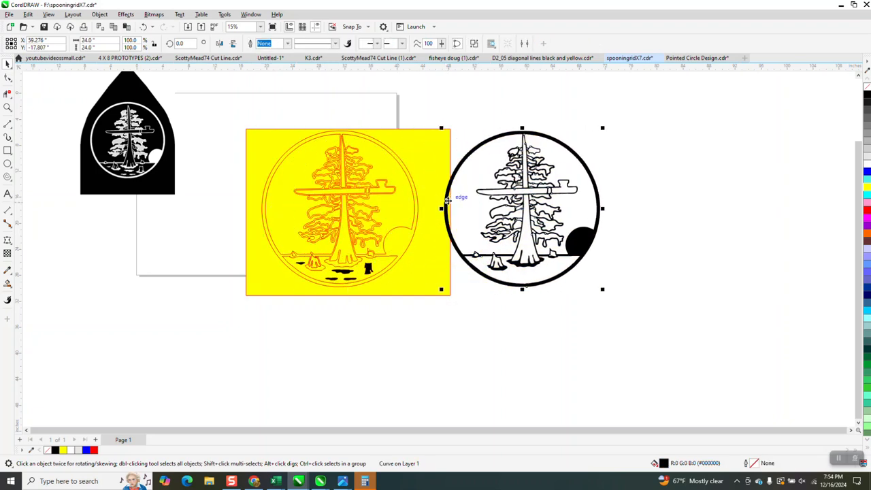
pyautogui.press('Delete')
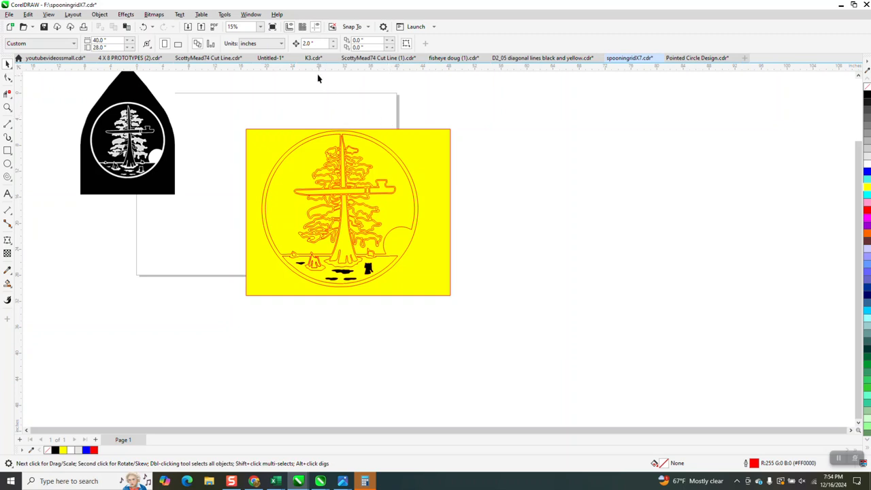
# Set the nudge distance to 26 inches and Smart Fill the emblem's ring and tree region with black and no outline
pyautogui.click(308, 43)
pyautogui.click(7, 283)
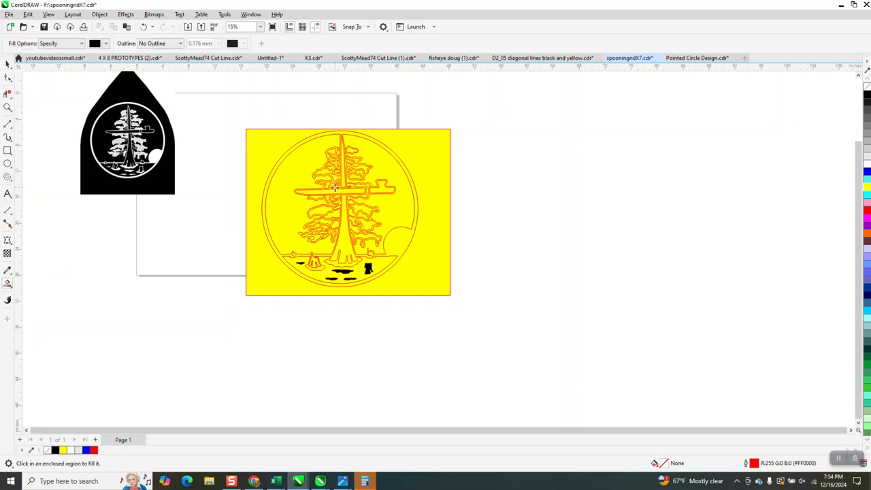
pyautogui.click(395, 237)
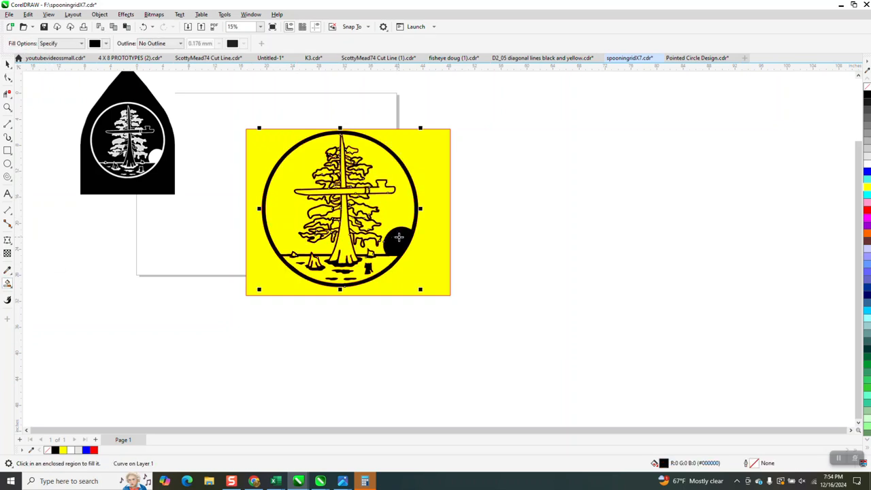
# Move the filled emblem, its black ripples and small stump 26 inches right, and delete the yellow background rectangle
pyautogui.press('Right')
pyautogui.click(7, 63)
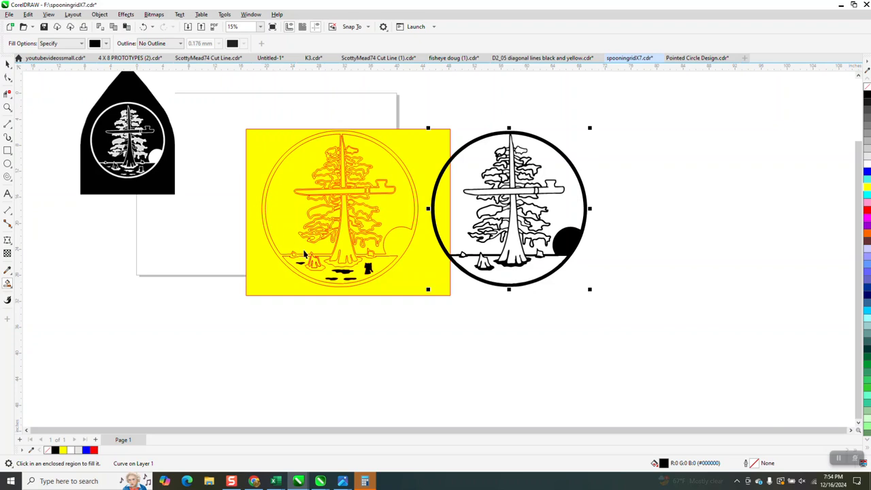
pyautogui.click(301, 263)
pyautogui.press('Right')
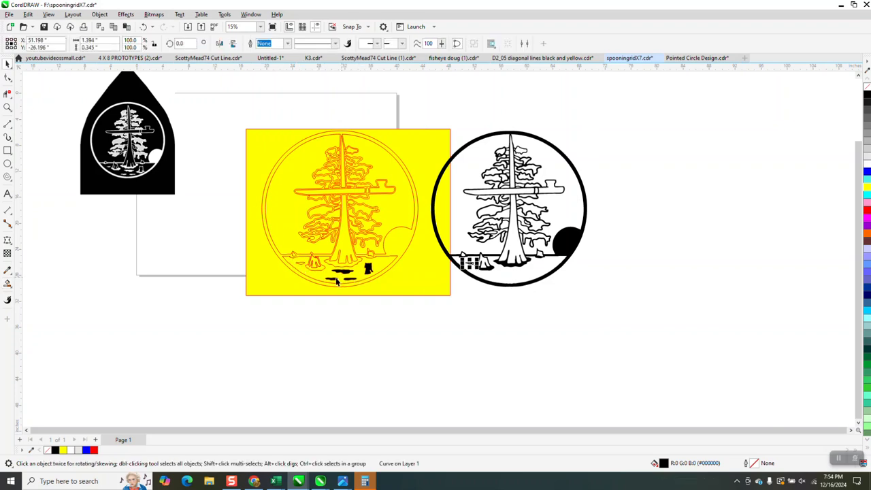
pyautogui.moveTo(336, 282); pyautogui.dragTo(362, 274)
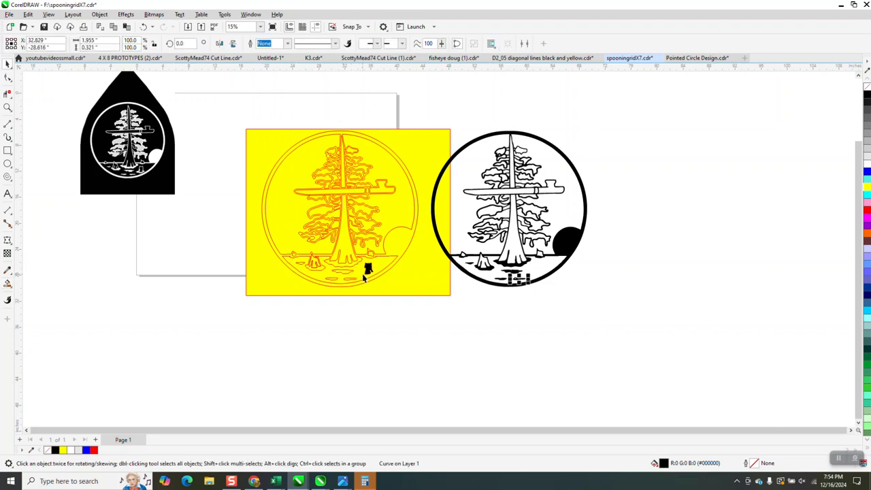
pyautogui.press('Right')
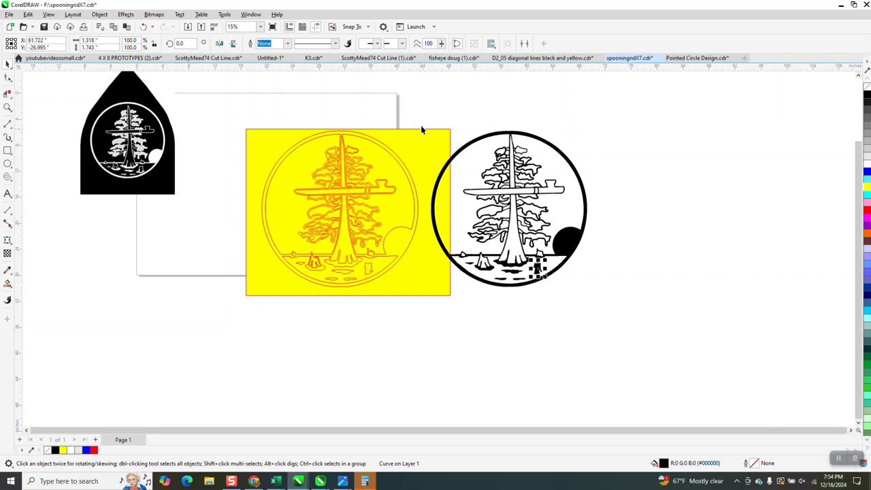
pyautogui.click(392, 149)
pyautogui.press('Delete')
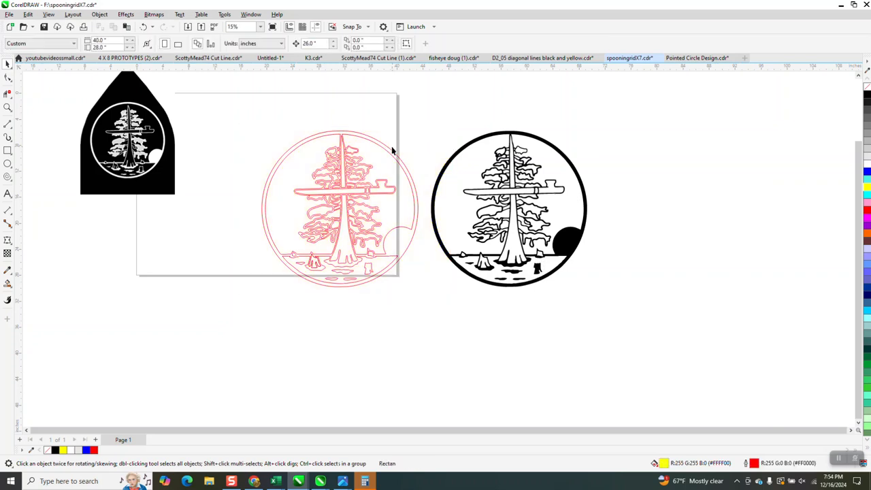
# Delete the original red outline version of the emblem from the page, including its leftover pieces
pyautogui.click(388, 152)
pyautogui.press('Delete')
pyautogui.moveTo(271, 135); pyautogui.dragTo(403, 327)
pyautogui.press('Delete')
# Remove the black fill from all objects of the remaining 24-inch emblem and give them a red outline
pyautogui.moveTo(614, 296); pyautogui.dragTo(615, 296)
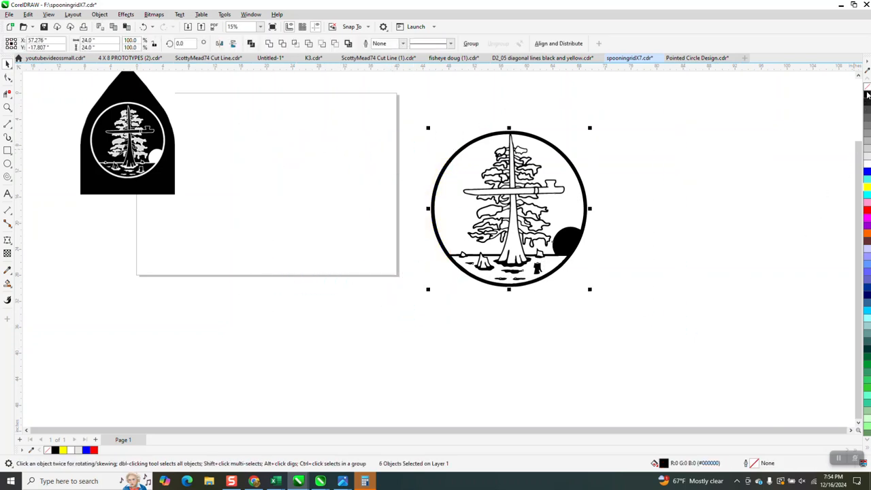
pyautogui.click(867, 89)
pyautogui.rightClick(868, 213)
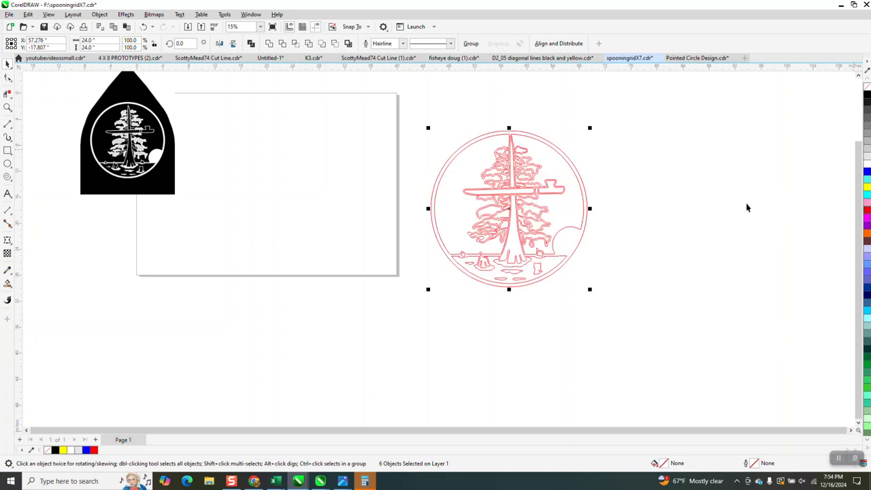
# Delete the black pointed panel that holds the small white emblem
pyautogui.press('F3')
pyautogui.moveTo(225, 134); pyautogui.dragTo(367, 263)
pyautogui.press('Delete')
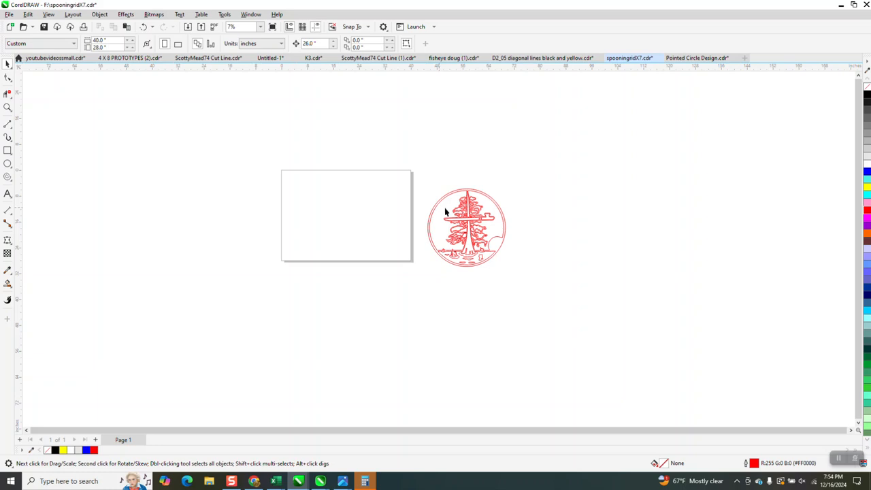
# Examine the nodes of the red emblem curve, especially around the treetop and ring, with the Shape tool
pyautogui.click(6, 109)
pyautogui.moveTo(423, 182); pyautogui.dragTo(589, 302)
pyautogui.click(7, 77)
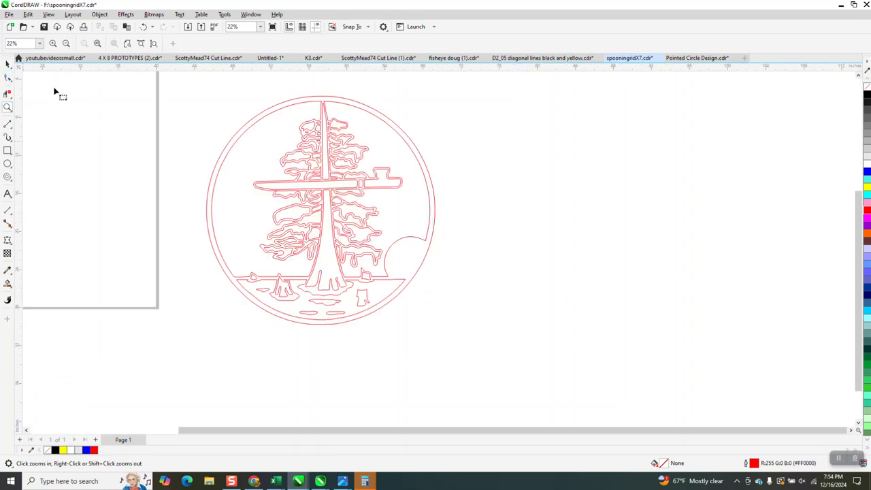
pyautogui.click(310, 150)
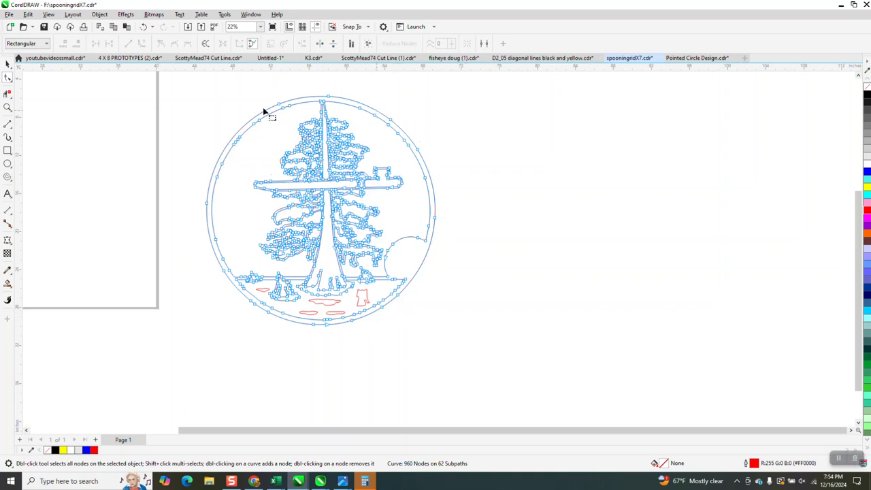
pyautogui.click(7, 107)
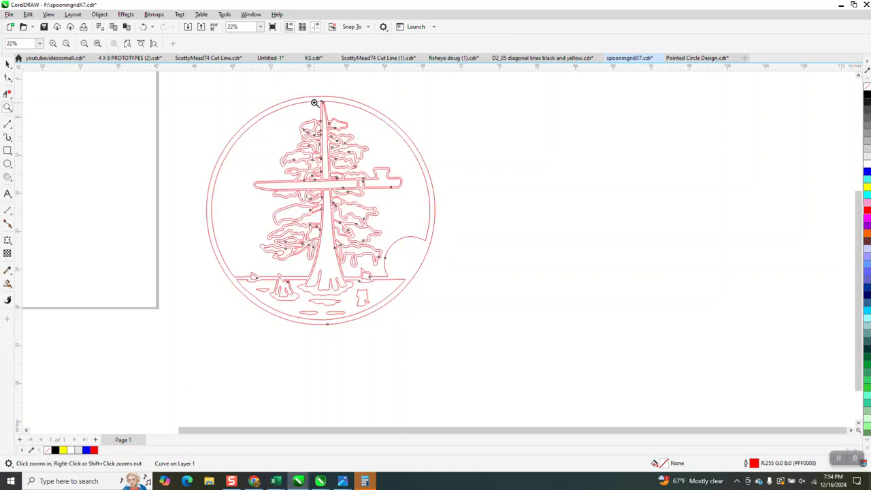
pyautogui.moveTo(503, 212); pyautogui.dragTo(502, 214)
pyautogui.scroll(-1, 486, 213)
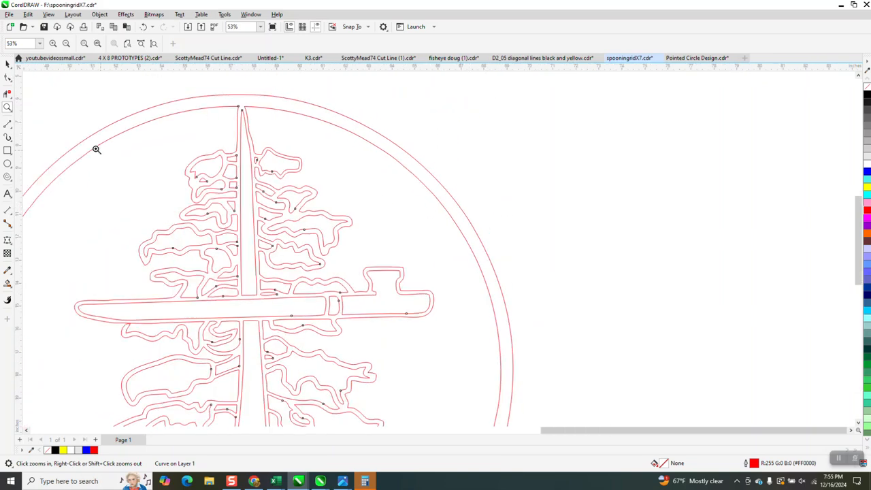
pyautogui.click(11, 80)
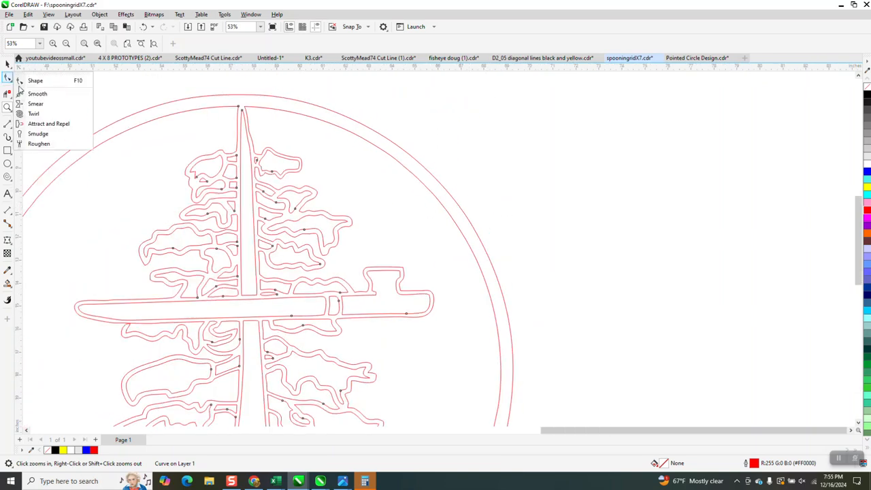
pyautogui.click(30, 81)
pyautogui.scroll(-2, 284, 155)
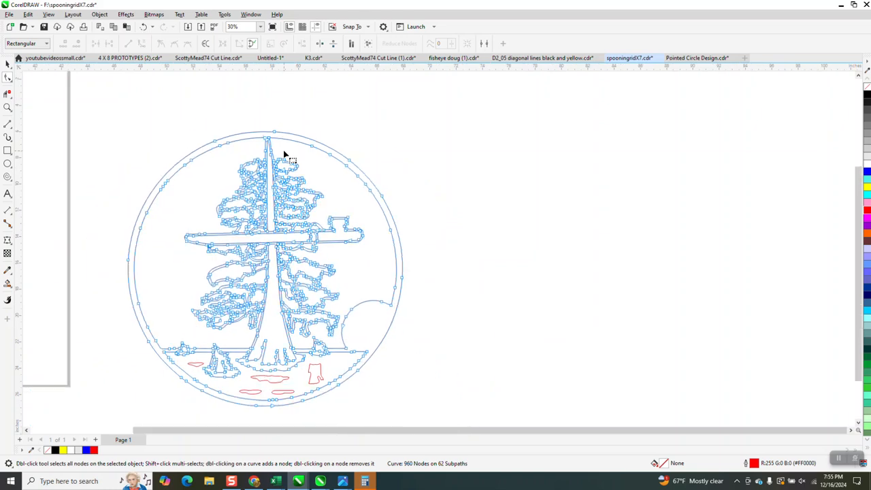
# Select all nodes of the emblem's main curve and apply a curve smoothness of 5
pyautogui.scroll(-1, 285, 155)
pyautogui.moveTo(145, 105); pyautogui.dragTo(448, 380)
pyautogui.doubleClick(440, 44)
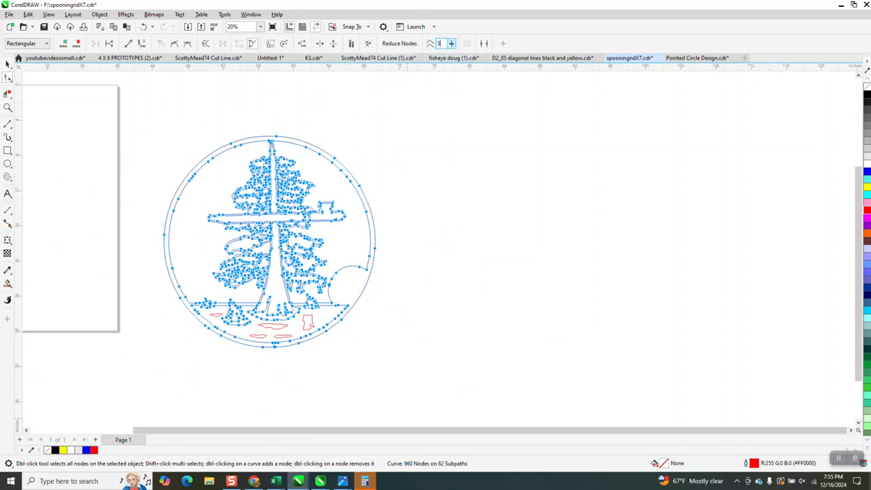
pyautogui.write('5')
pyautogui.press('Return')
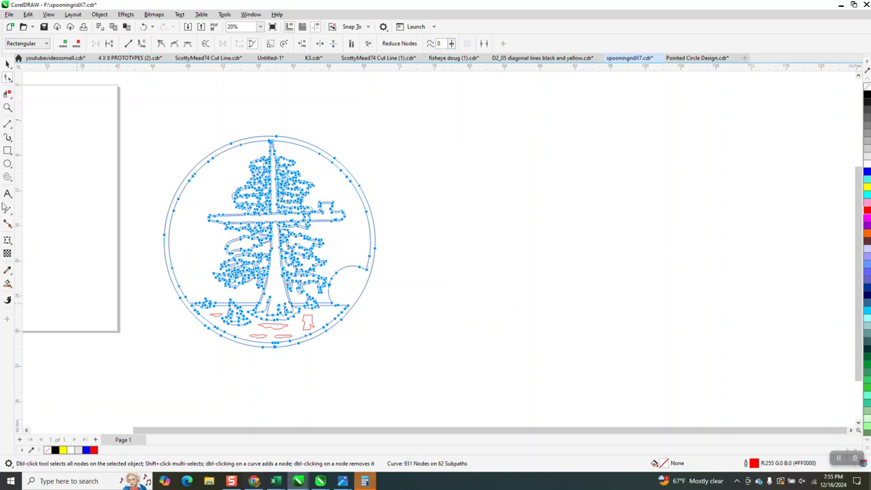
# Inspect the smoothed branches, treetop and ring up close, checking the curves and their nodes
pyautogui.click(8, 107)
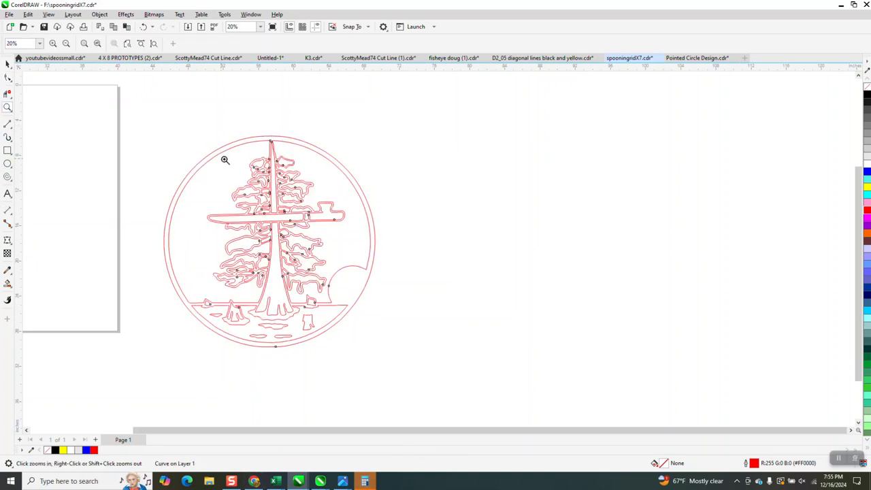
pyautogui.scroll(5, 288, 179)
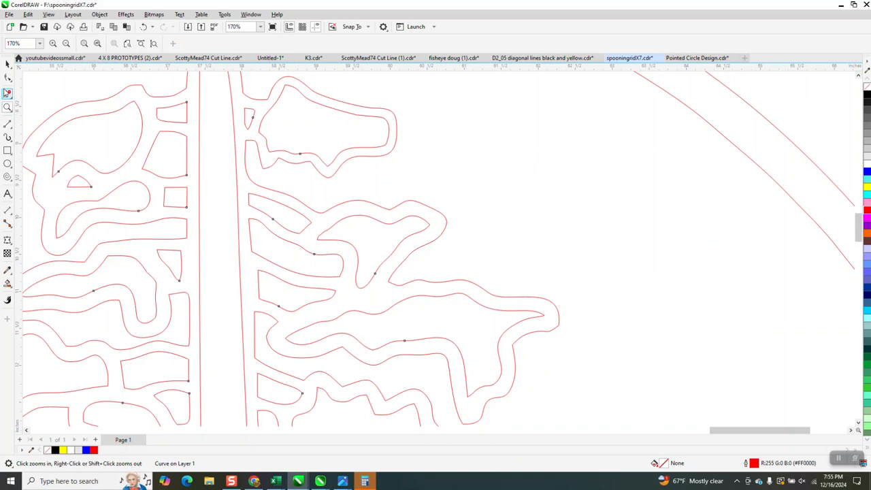
pyautogui.click(7, 77)
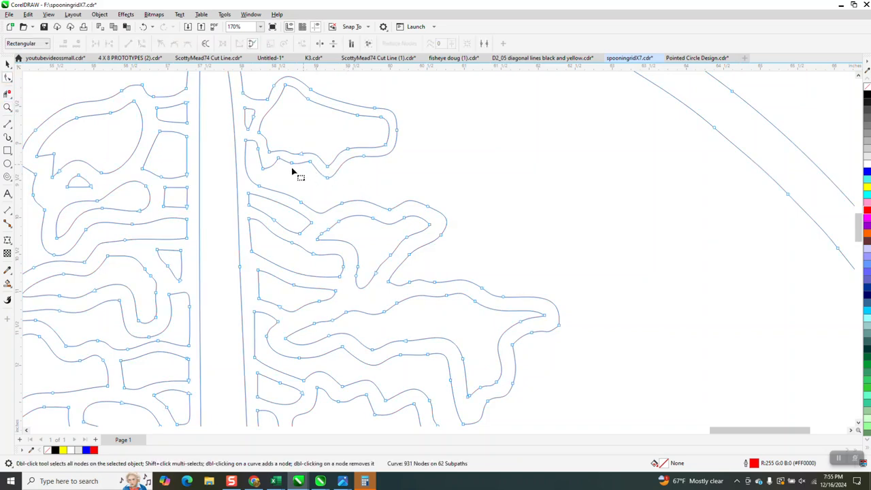
pyautogui.scroll(-3, 314, 166)
pyautogui.scroll(-2, 368, 214)
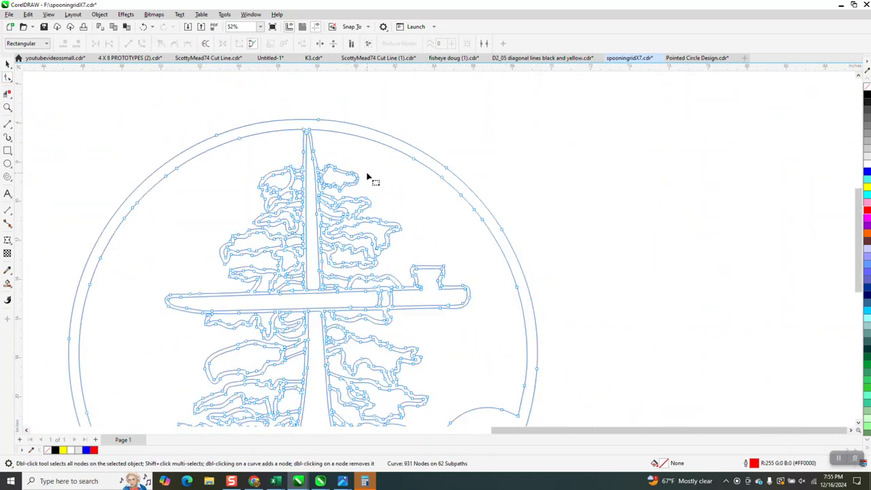
pyautogui.scroll(-3, 367, 179)
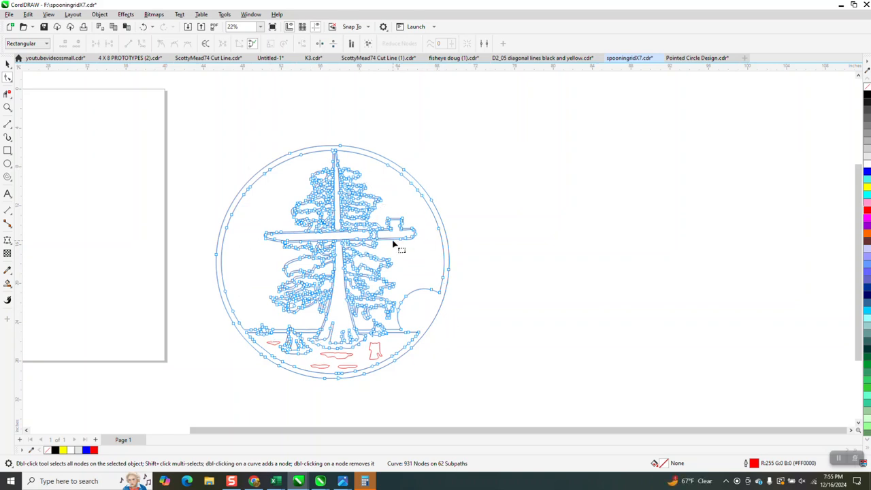
pyautogui.click(7, 107)
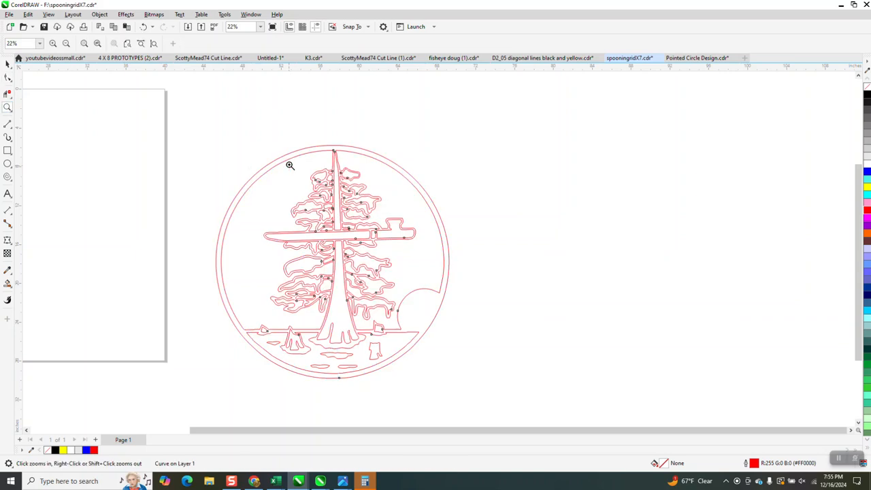
pyautogui.scroll(5, 383, 174)
pyautogui.scroll(-4, 434, 189)
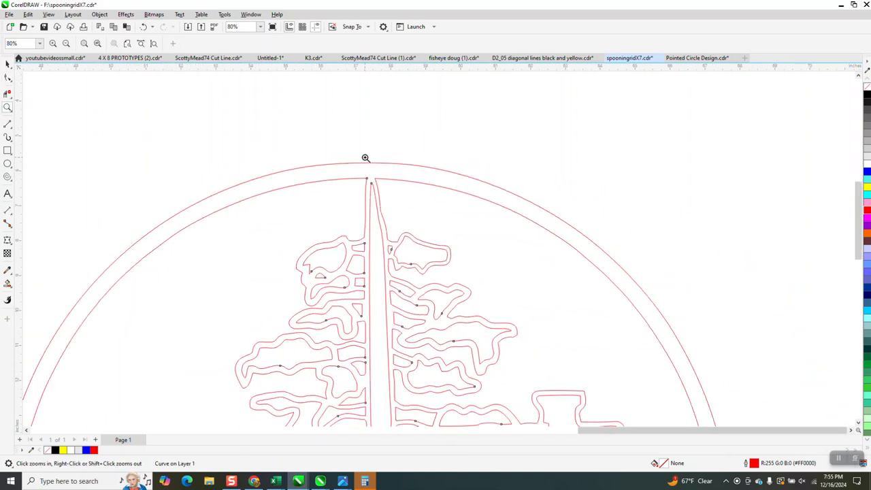
pyautogui.scroll(-2, 359, 163)
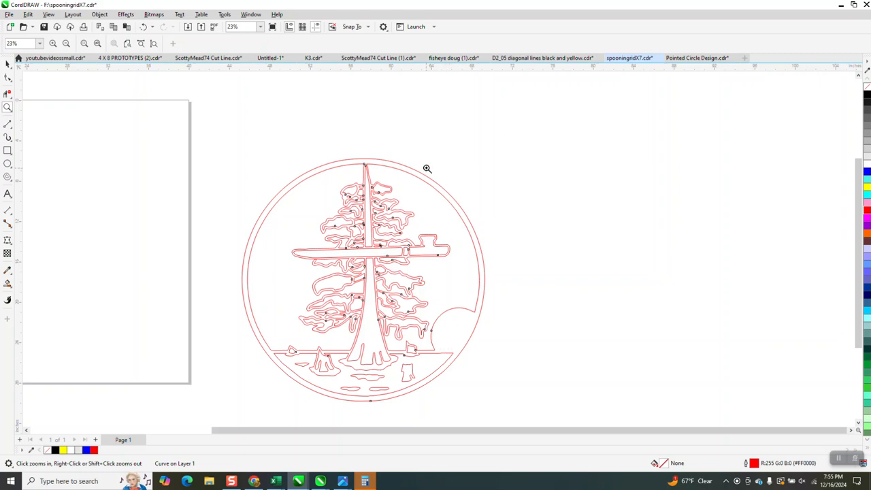
# Try to smooth the sun's arc by deleting some of its nodes, and undo the deletions
pyautogui.moveTo(507, 371); pyautogui.dragTo(507, 372)
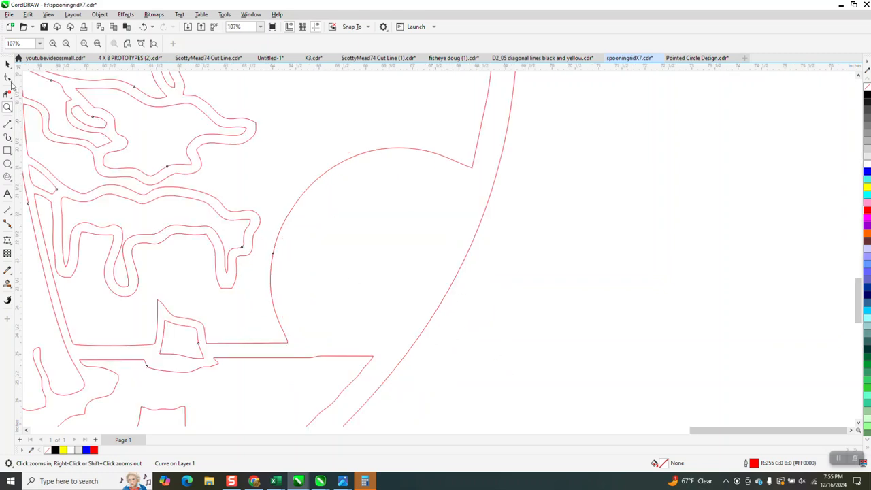
pyautogui.click(9, 79)
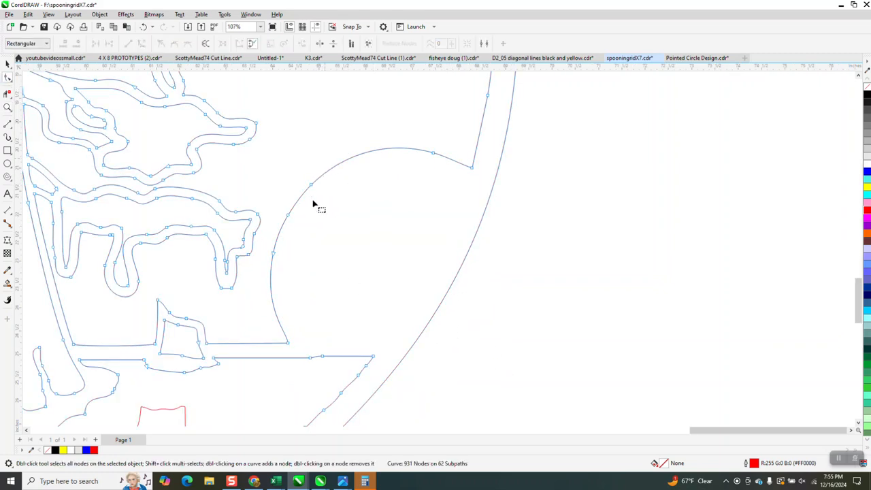
pyautogui.moveTo(323, 159); pyautogui.dragTo(273, 286)
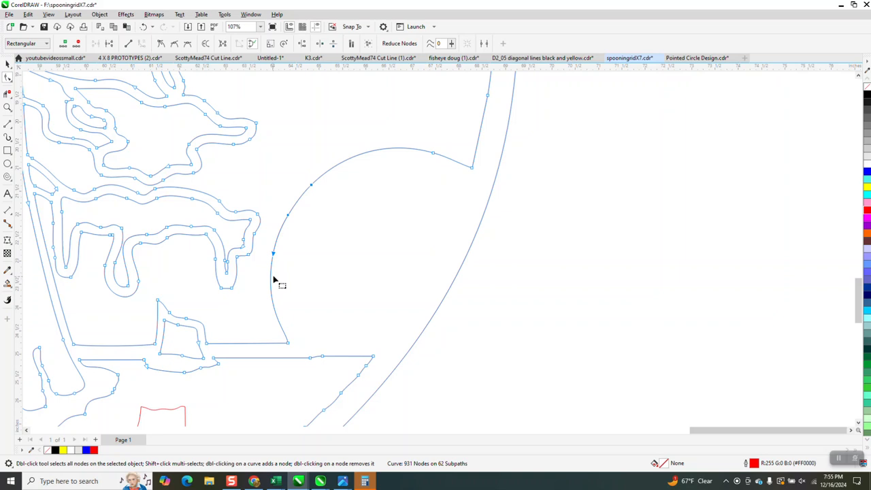
pyautogui.press('Delete')
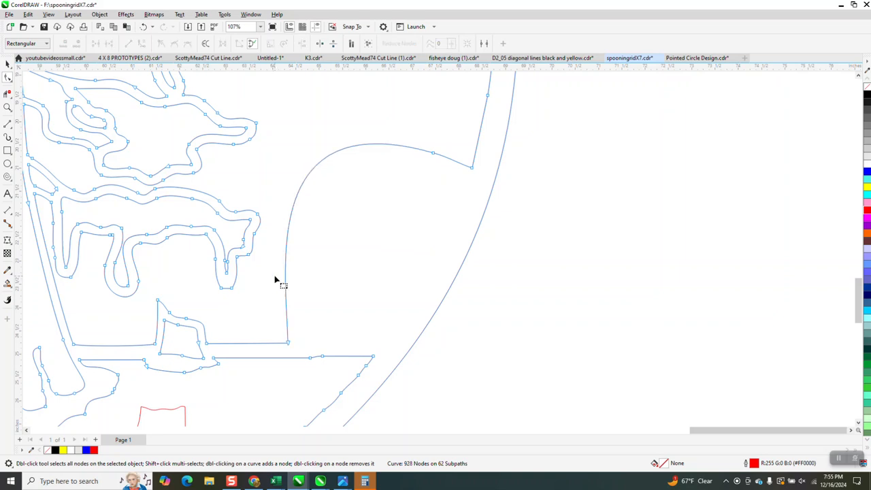
pyautogui.click(143, 27)
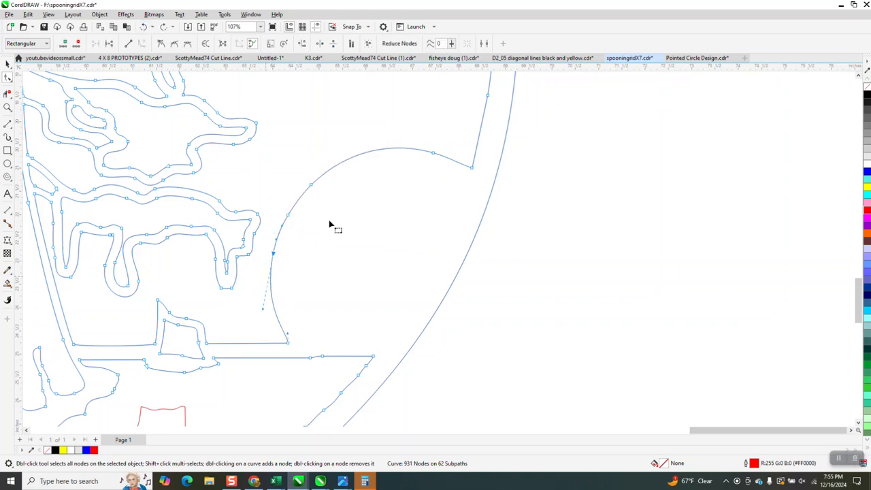
pyautogui.press('Delete')
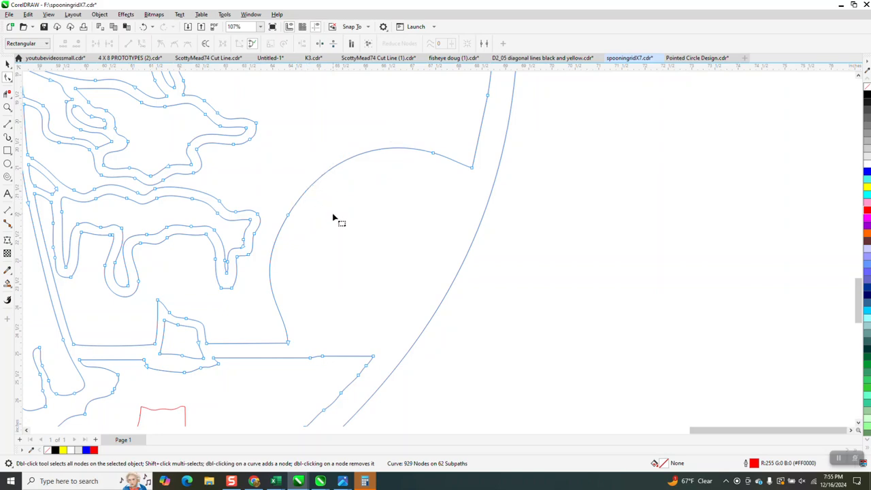
pyautogui.click(143, 27)
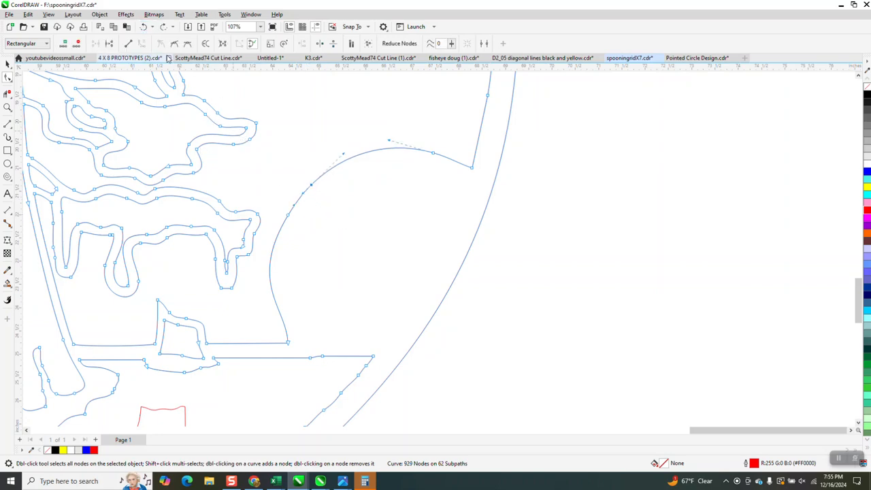
pyautogui.click(143, 27)
pyautogui.scroll(-5, 477, 291)
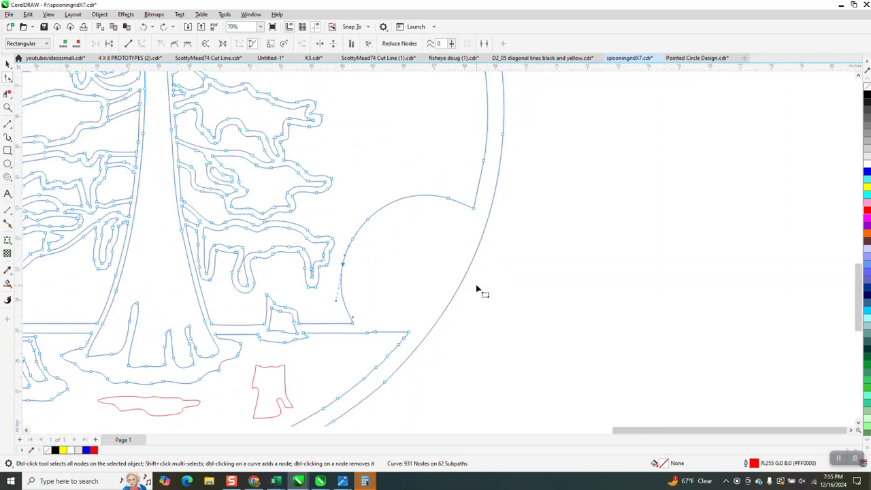
# Remove the emblem's outermost circle with the Virtual Segment Delete tool
pyautogui.click(7, 63)
pyautogui.scroll(-2, 454, 287)
pyautogui.scroll(-1, 454, 286)
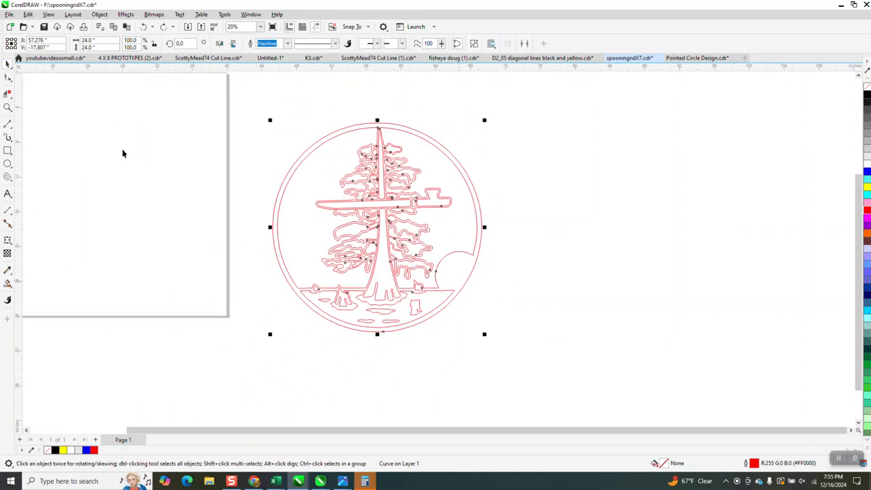
pyautogui.click(8, 93)
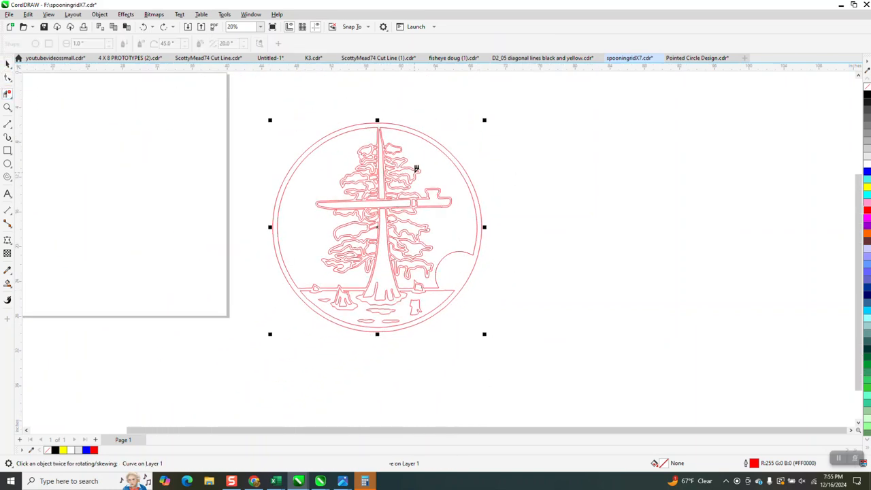
pyautogui.click(460, 159)
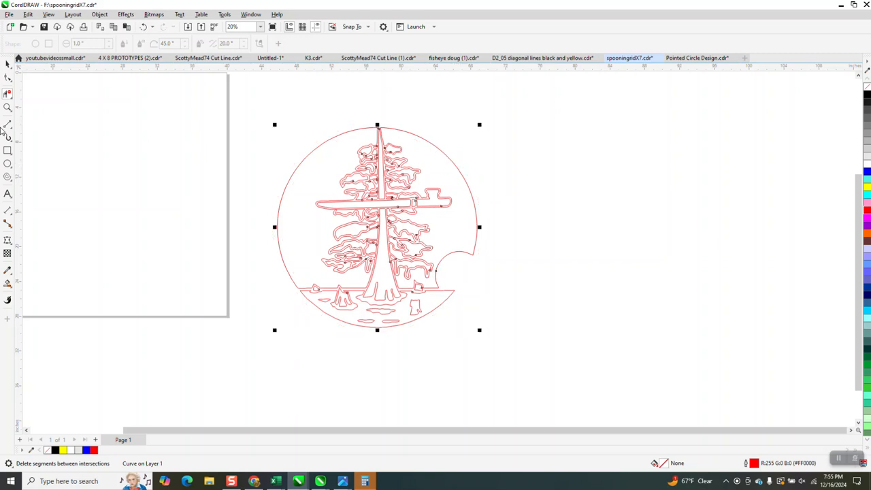
# Group all the remaining emblem outlines and center the group on the page
pyautogui.click(7, 64)
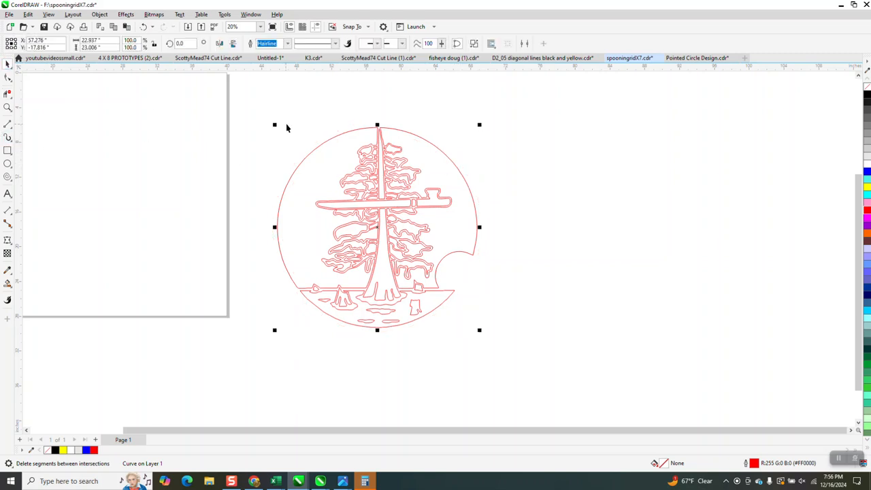
pyautogui.moveTo(252, 111); pyautogui.dragTo(613, 358)
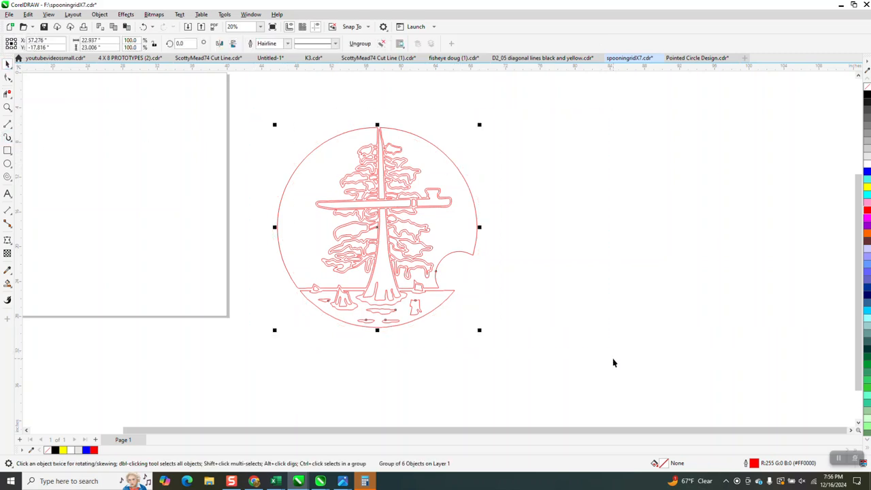
pyautogui.press('p')
pyautogui.scroll(-1, 708, 373)
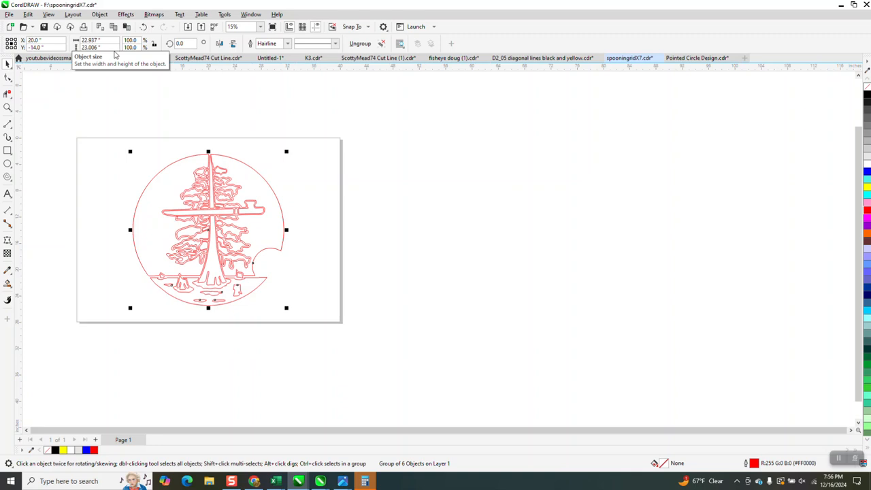
# Draw a circle beside the emblem, set its diameter to 24 inches and center it on the page
pyautogui.click(7, 164)
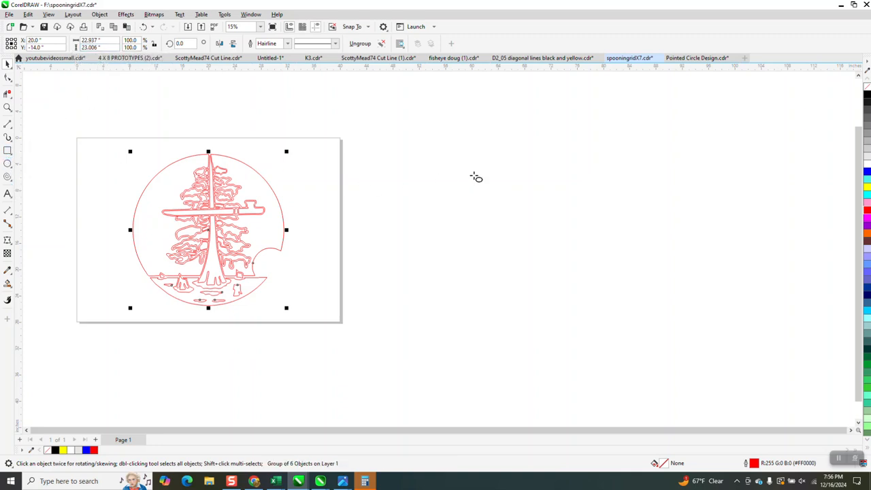
pyautogui.moveTo(480, 168); pyautogui.dragTo(301, 347)
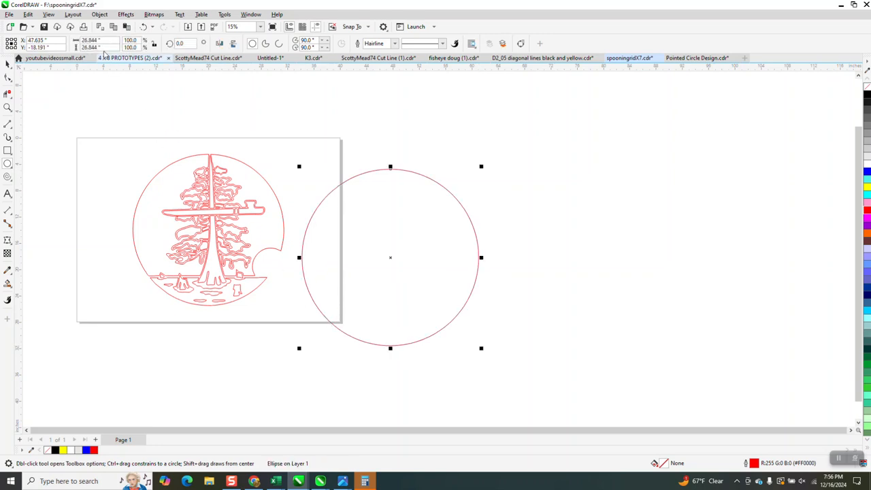
pyautogui.moveTo(107, 41); pyautogui.dragTo(97, 42)
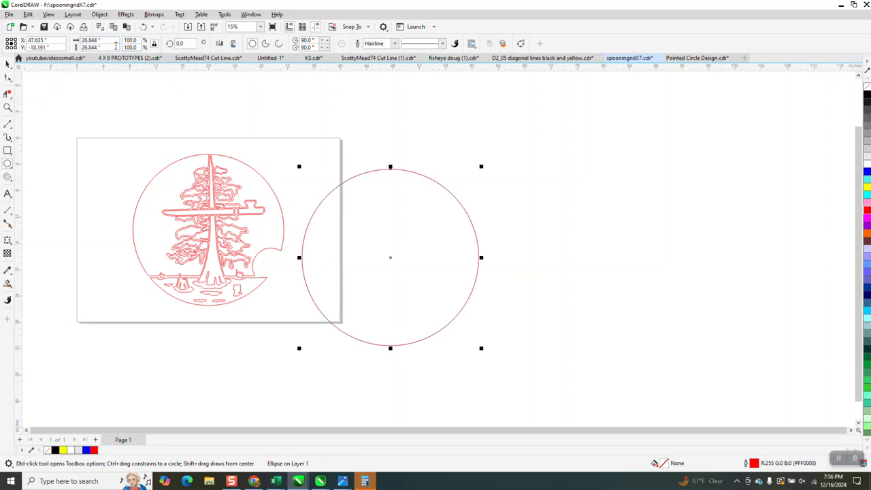
pyautogui.write('24')
pyautogui.press('Return')
pyautogui.press('p')
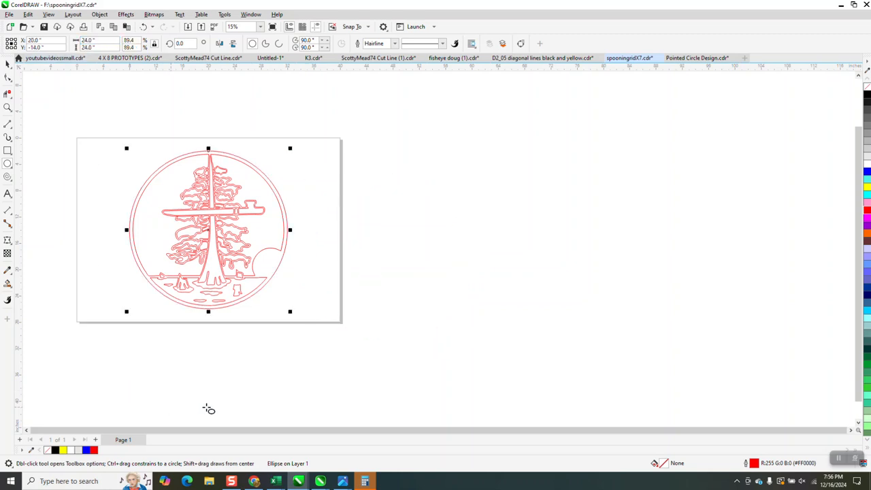
# Inspect the gap between the new circle and the emblem's inner ring up close, checking the inner ring's curve for unevenness
pyautogui.click(7, 108)
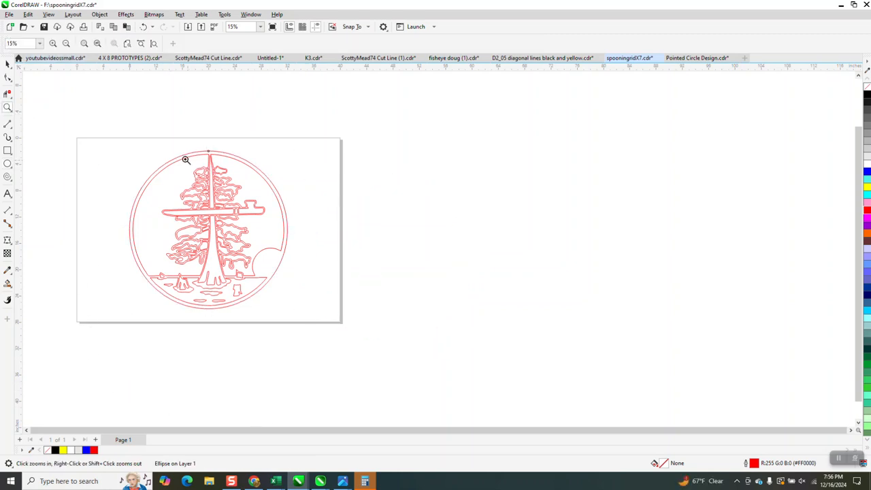
pyautogui.moveTo(172, 147); pyautogui.dragTo(272, 198)
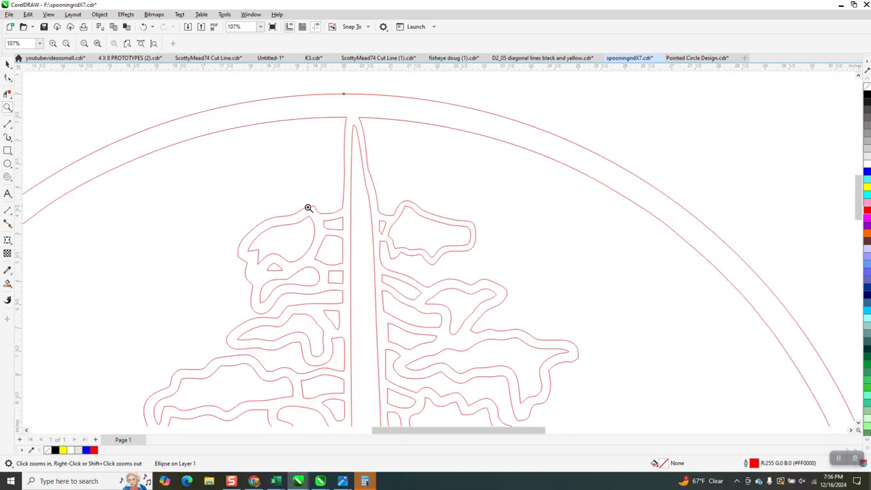
pyautogui.click(8, 78)
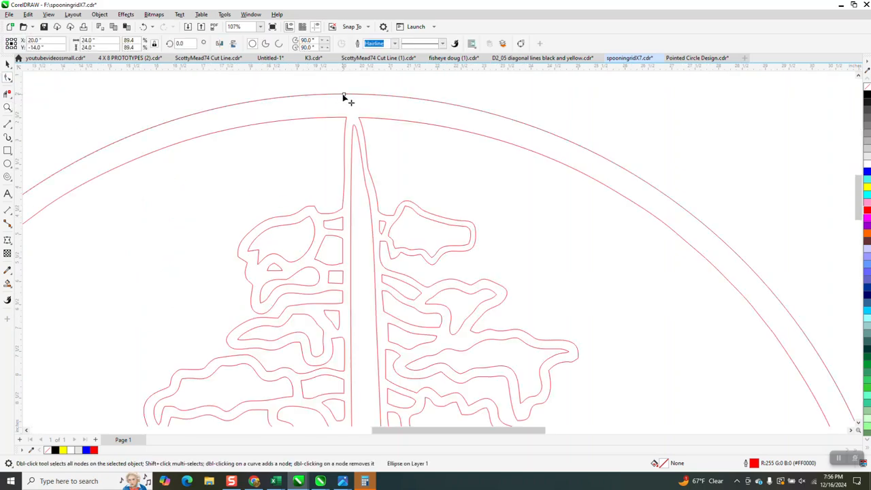
pyautogui.scroll(-2, 344, 98)
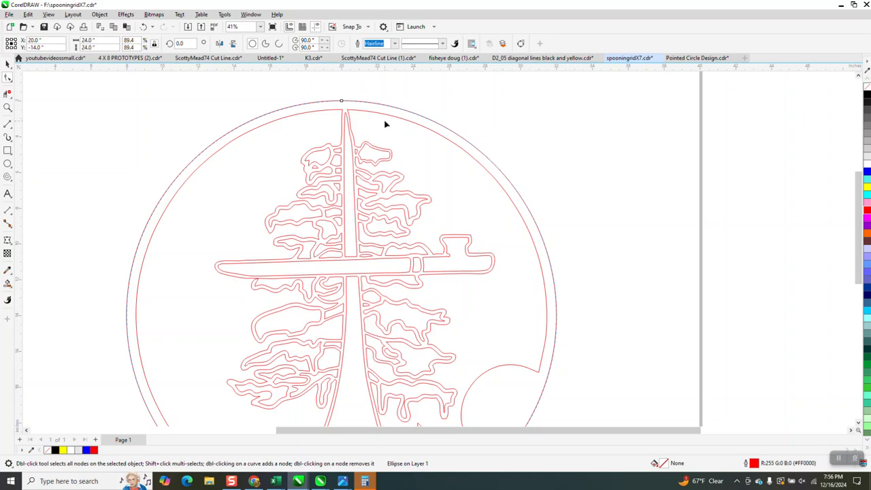
pyautogui.scroll(-1, 207, 172)
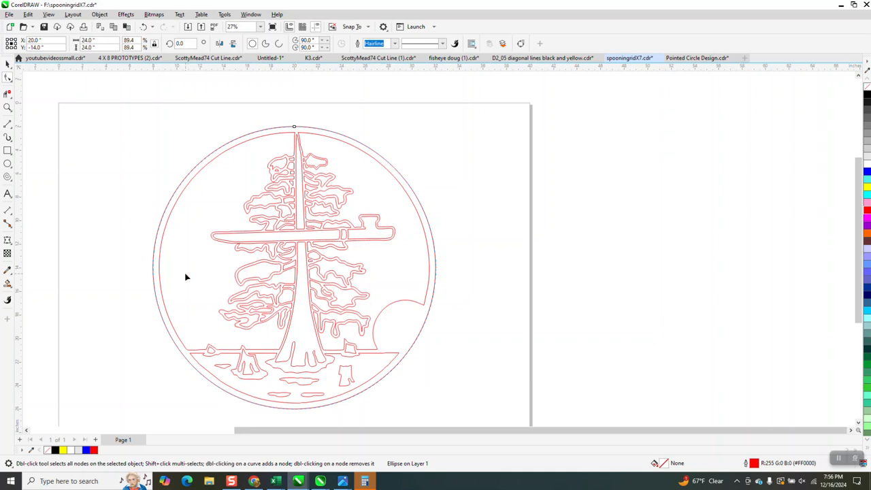
pyautogui.click(7, 108)
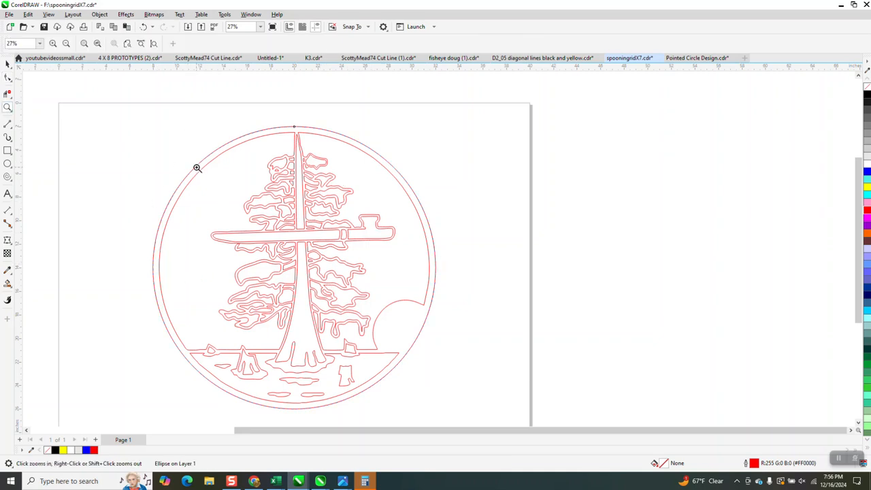
pyautogui.moveTo(343, 174); pyautogui.dragTo(343, 174)
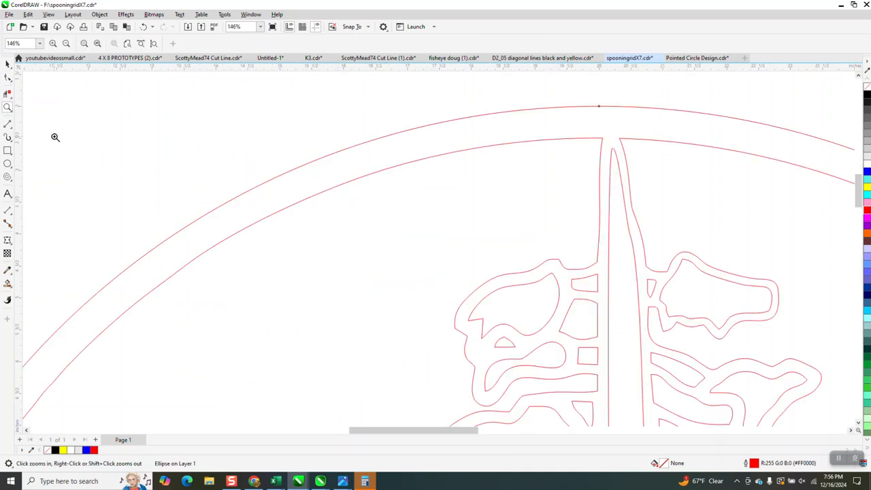
pyautogui.click(9, 79)
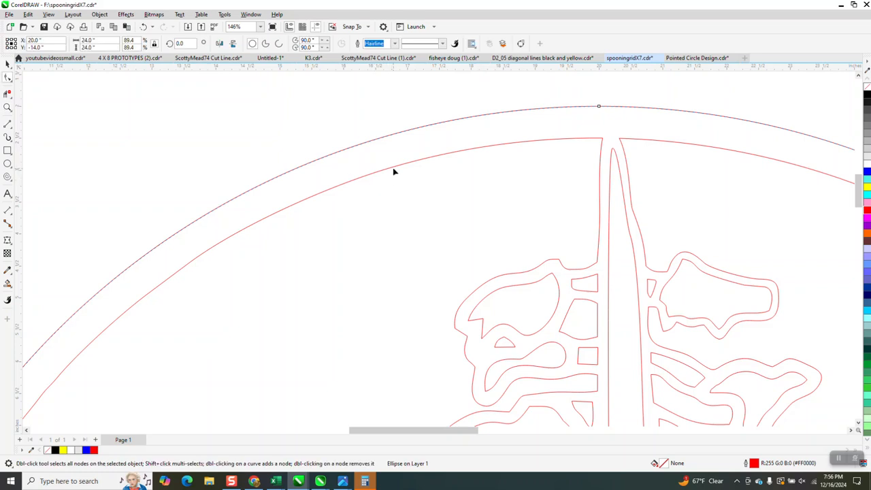
pyautogui.click(394, 170)
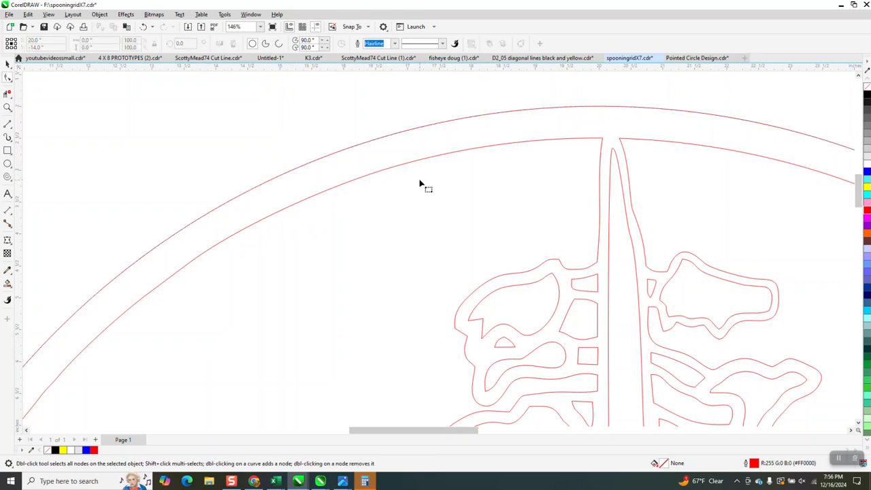
pyautogui.click(191, 271)
pyautogui.scroll(-5, 152, 195)
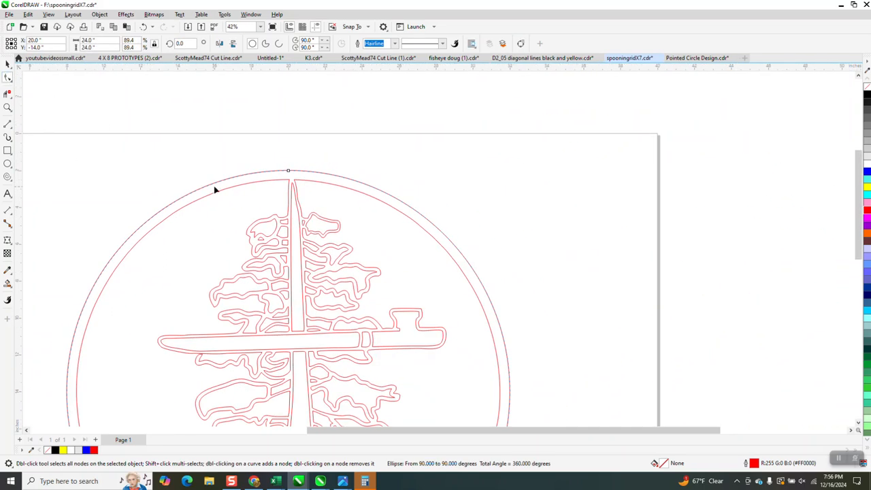
# Select the emblem group together with the new circle and ungroup them into separate outlines
pyautogui.click(8, 63)
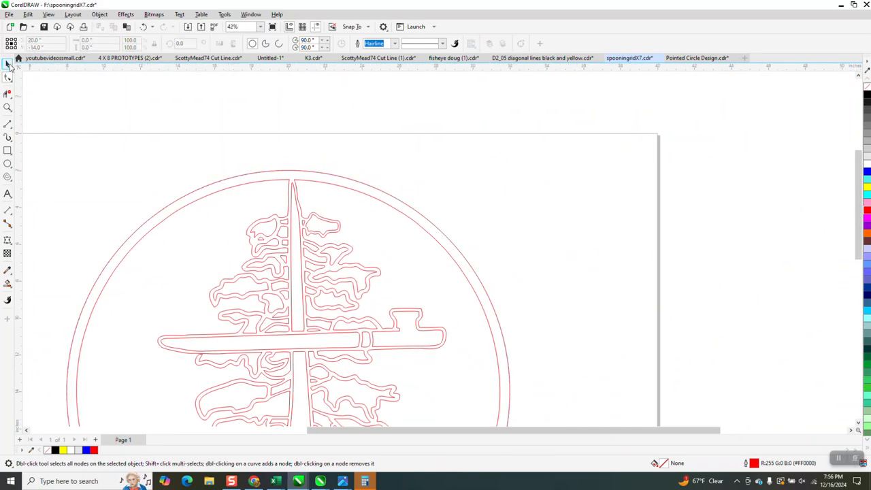
pyautogui.click(243, 145)
pyautogui.scroll(-2, 242, 145)
pyautogui.scroll(-1, 242, 145)
pyautogui.hotkey('ctrl', 'a')
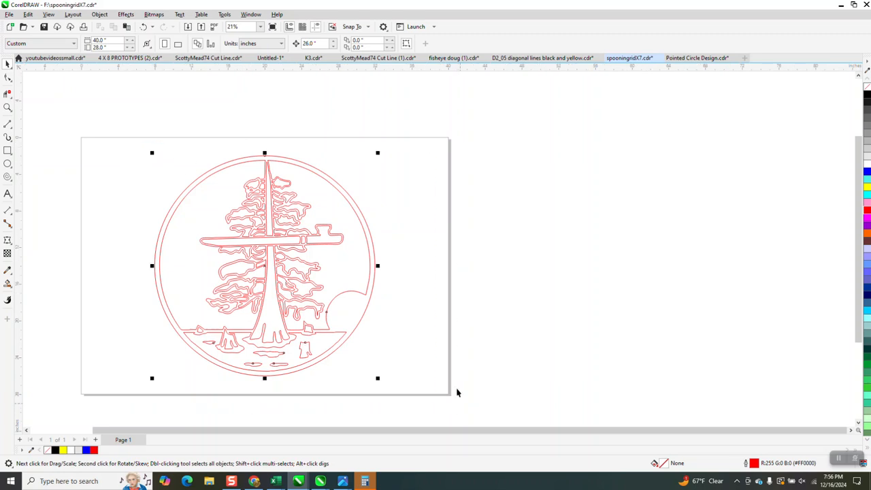
pyautogui.click(99, 15)
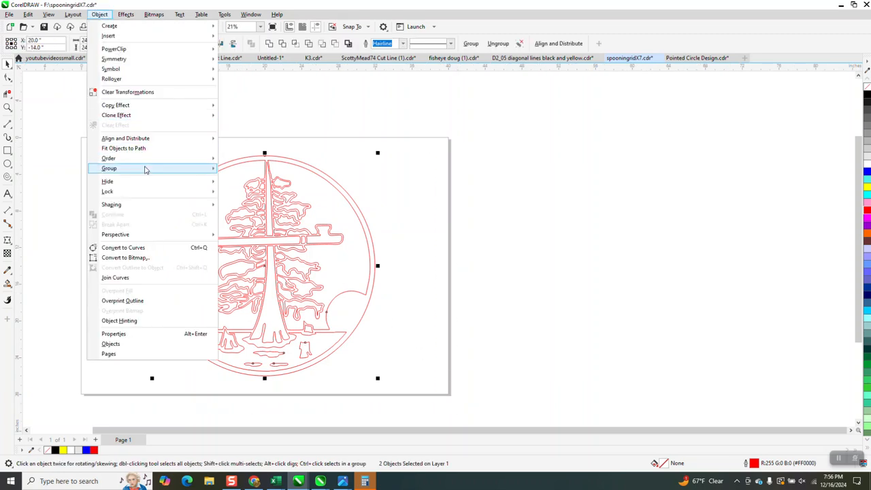
pyautogui.moveTo(148, 168)
pyautogui.click(229, 179)
# Smooth the upper-left arc of the emblem's inner ring by deleting its surplus nodes
pyautogui.click(7, 78)
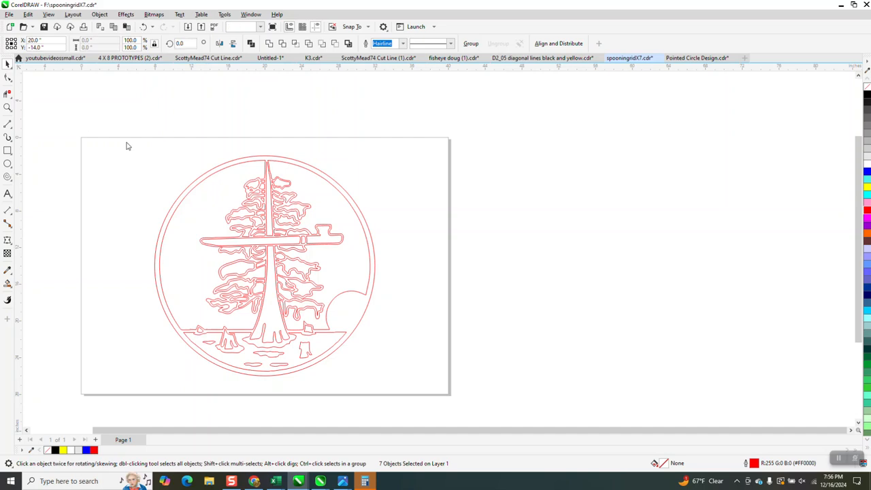
pyautogui.click(198, 183)
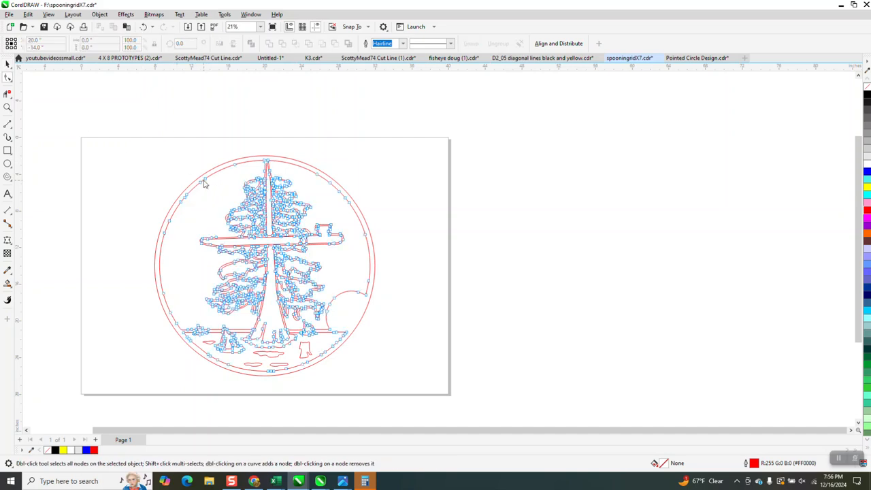
pyautogui.click(7, 107)
pyautogui.moveTo(129, 141); pyautogui.dragTo(538, 346)
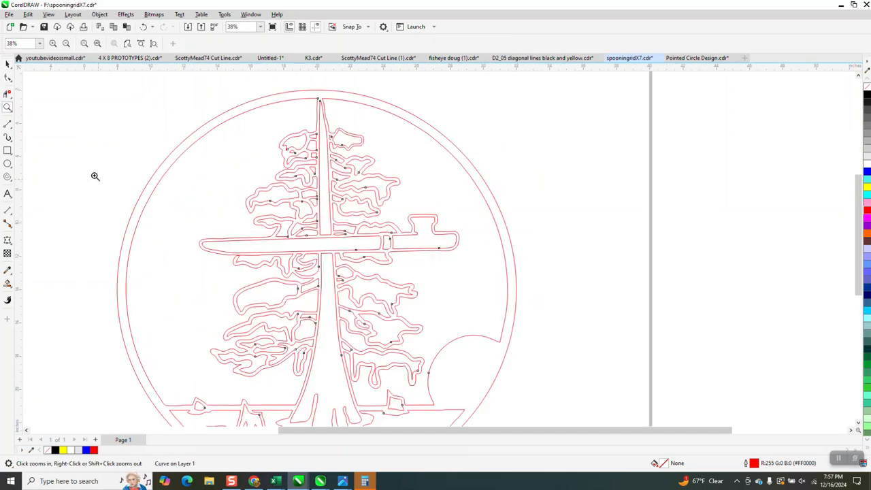
pyautogui.click(7, 77)
pyautogui.click(202, 140)
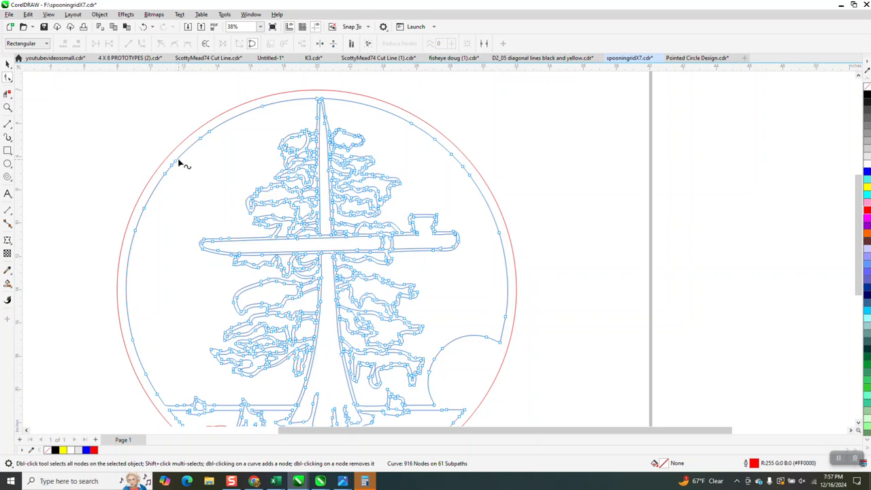
pyautogui.moveTo(180, 141); pyautogui.dragTo(164, 216)
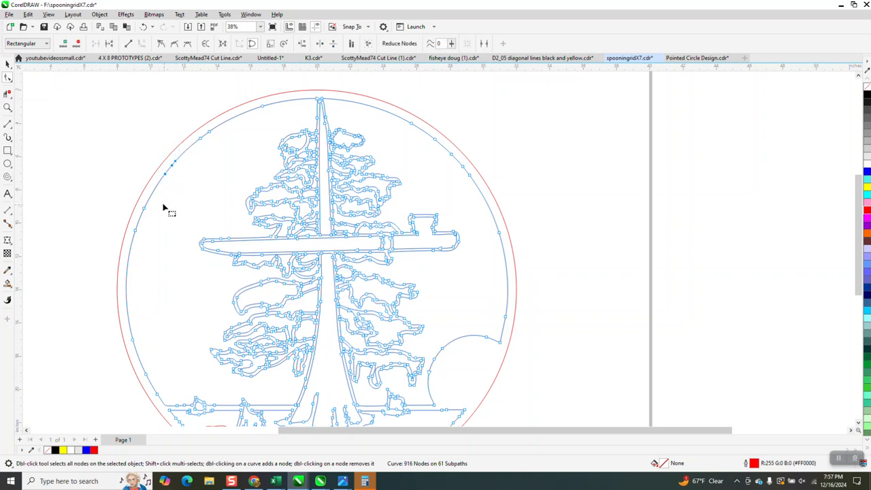
pyautogui.press('Delete')
pyautogui.moveTo(222, 109); pyautogui.dragTo(192, 173)
pyautogui.press('Delete')
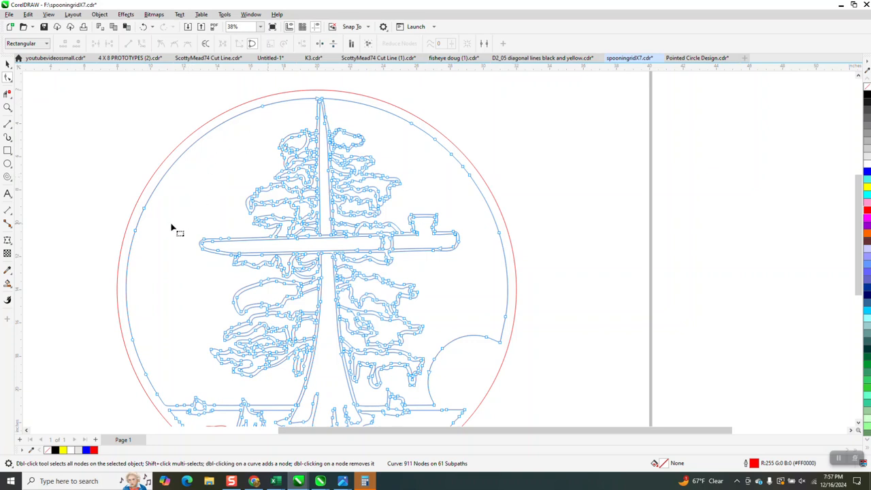
pyautogui.moveTo(172, 218); pyautogui.dragTo(146, 238)
pyautogui.press('Delete')
# Delete the surplus nodes along the inner ring's upper-right arc, from the treetop down the right side
pyautogui.moveTo(479, 116); pyautogui.dragTo(449, 202)
pyautogui.press('Delete')
pyautogui.moveTo(461, 99); pyautogui.dragTo(424, 162)
pyautogui.press('Delete')
pyautogui.moveTo(452, 109); pyautogui.dragTo(412, 143)
pyautogui.press('Delete')
pyautogui.scroll(-1, 539, 214)
pyautogui.moveTo(536, 212); pyautogui.dragTo(499, 260)
# Try to delete the inner ring's node just above the sun, and undo the deletion
pyautogui.moveTo(535, 286); pyautogui.dragTo(525, 315)
pyautogui.press('Delete')
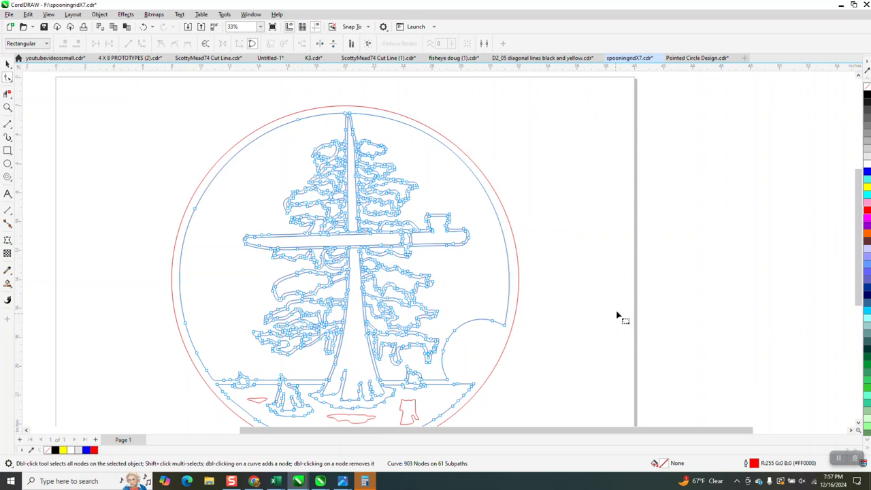
pyautogui.click(143, 27)
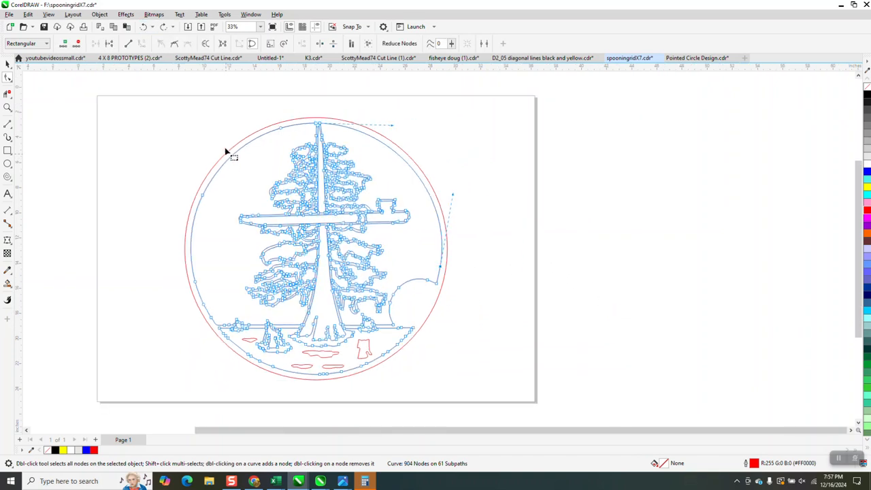
# Inspect the inner ring's left and lower arcs up close against the outer circle, checking their curvature and nodes
pyautogui.scroll(-1, 228, 164)
pyautogui.click(7, 107)
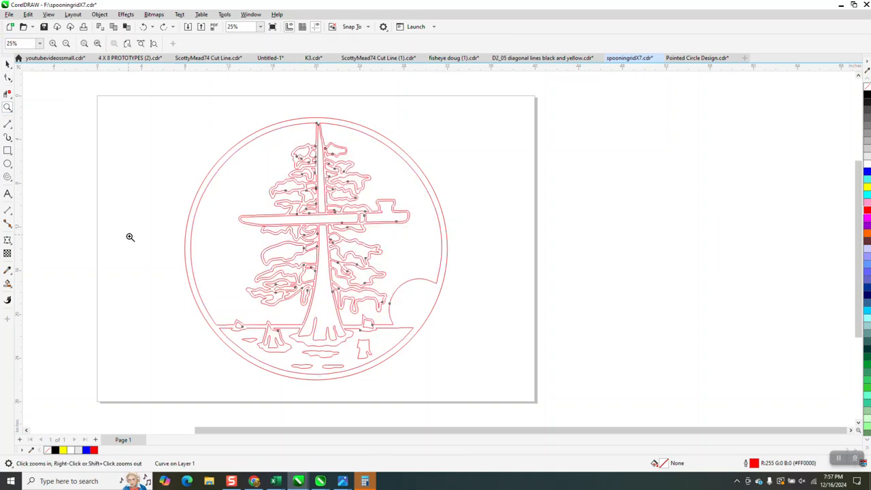
pyautogui.moveTo(189, 243); pyautogui.dragTo(256, 334)
pyautogui.rightClick(222, 278)
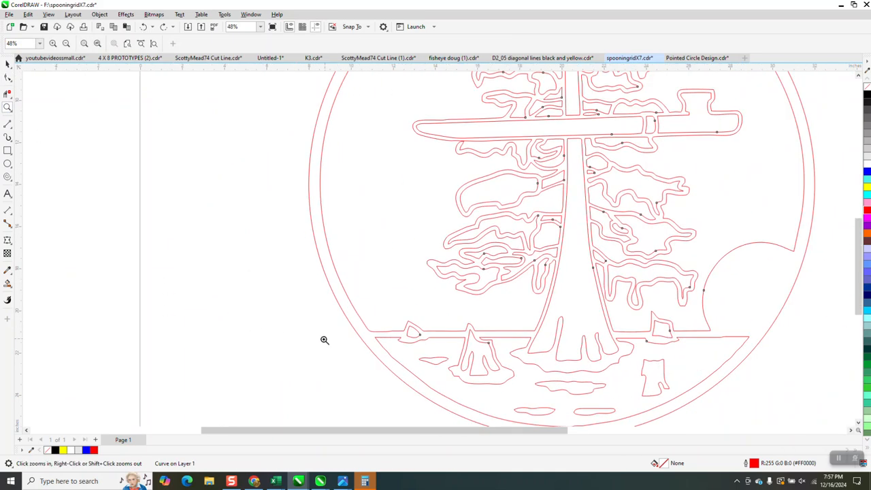
pyautogui.scroll(-4, 324, 340)
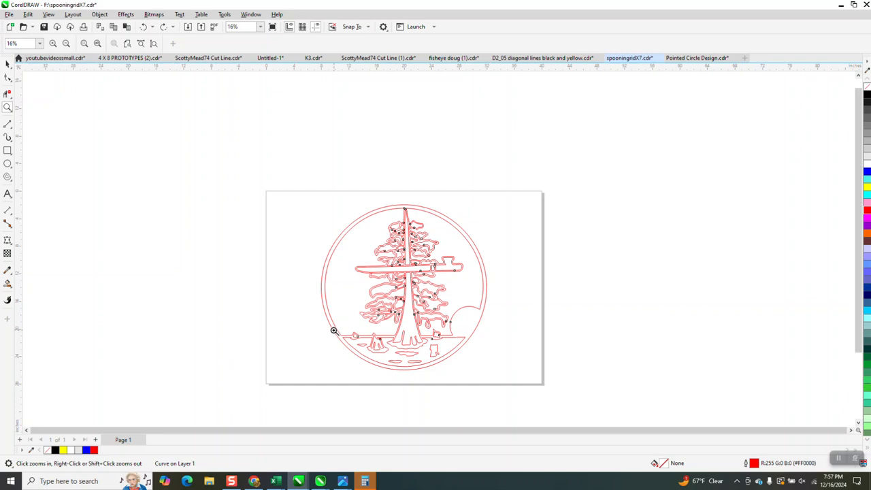
pyautogui.scroll(-1, 333, 331)
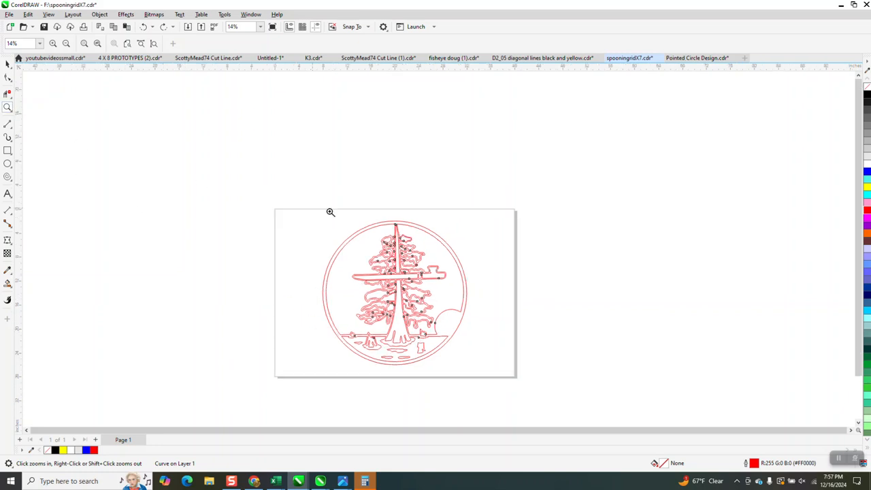
pyautogui.moveTo(329, 221); pyautogui.dragTo(500, 369)
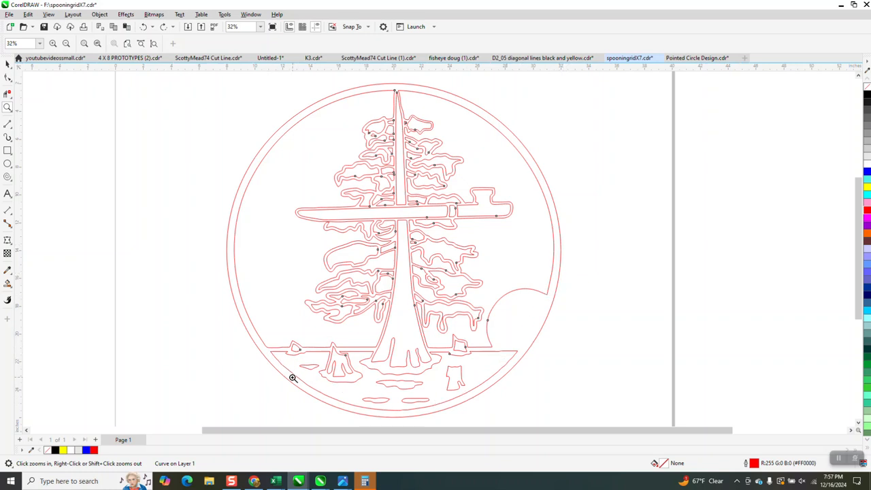
pyautogui.moveTo(308, 394); pyautogui.dragTo(365, 416)
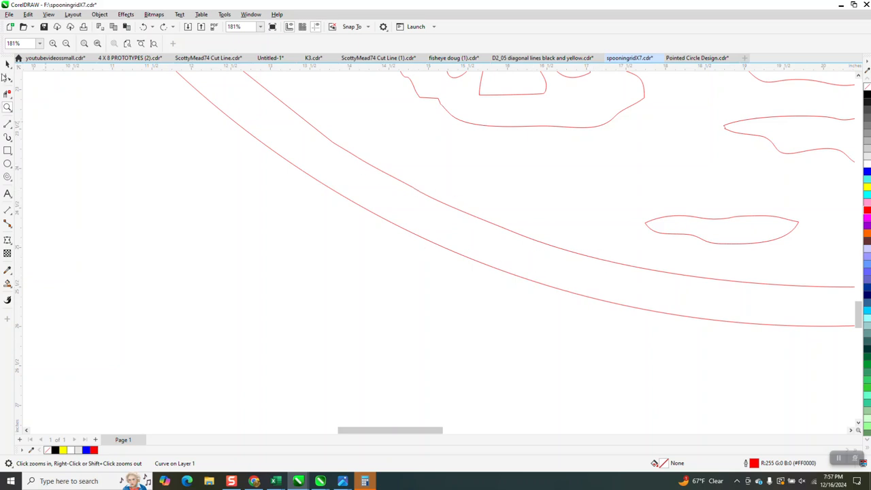
pyautogui.click(374, 169)
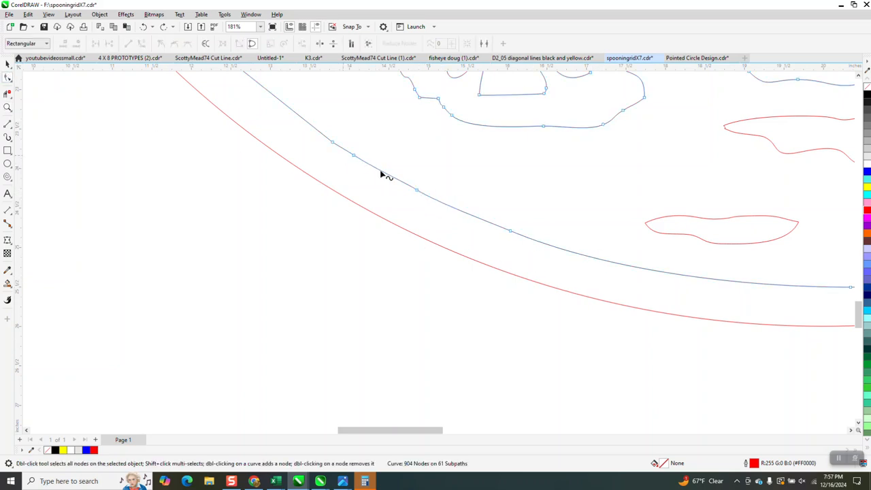
pyautogui.click(488, 266)
pyautogui.scroll(-5, 288, 272)
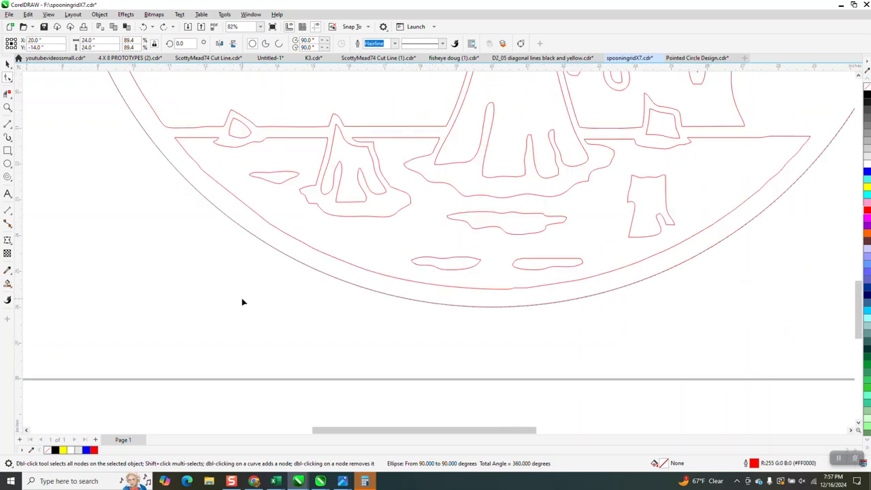
pyautogui.scroll(-3, 245, 302)
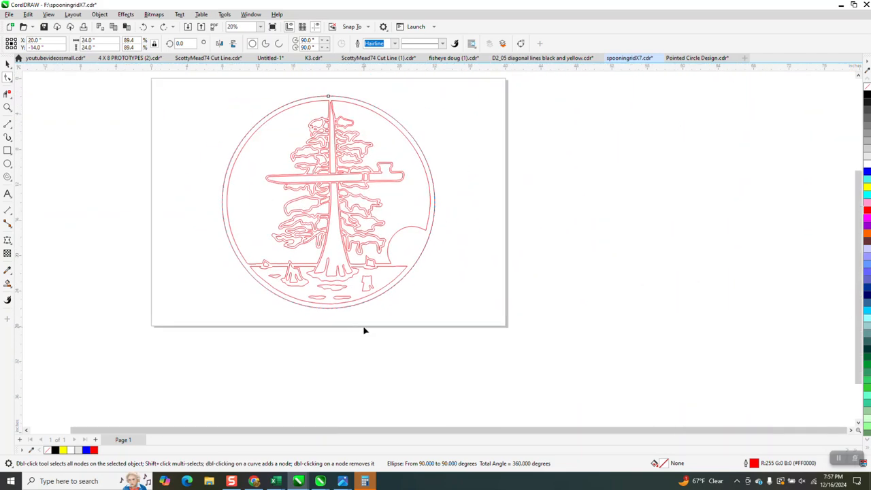